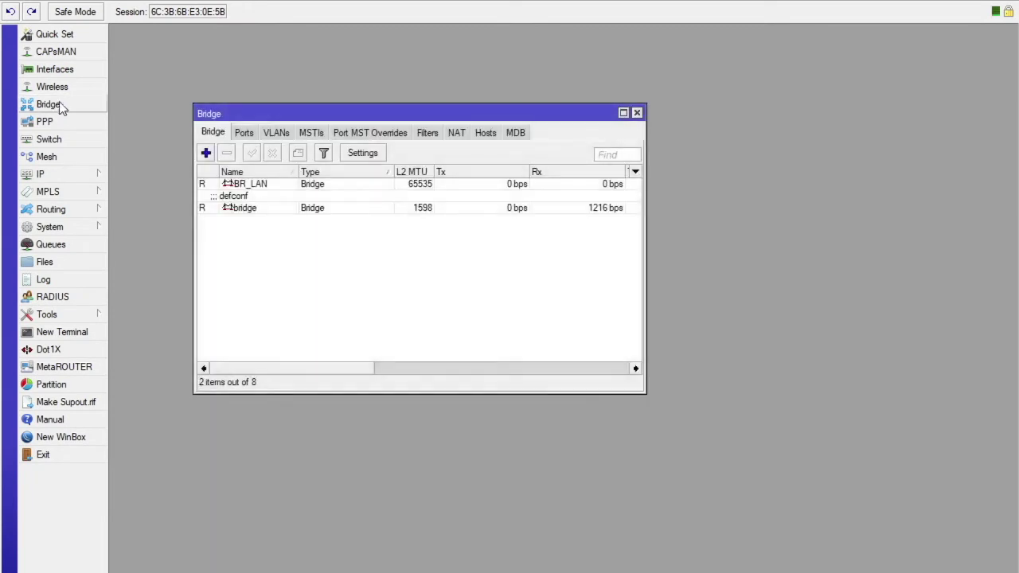
Create a new bridge interface named BR-HS.
left_click_drag(335, 118, 529, 110)
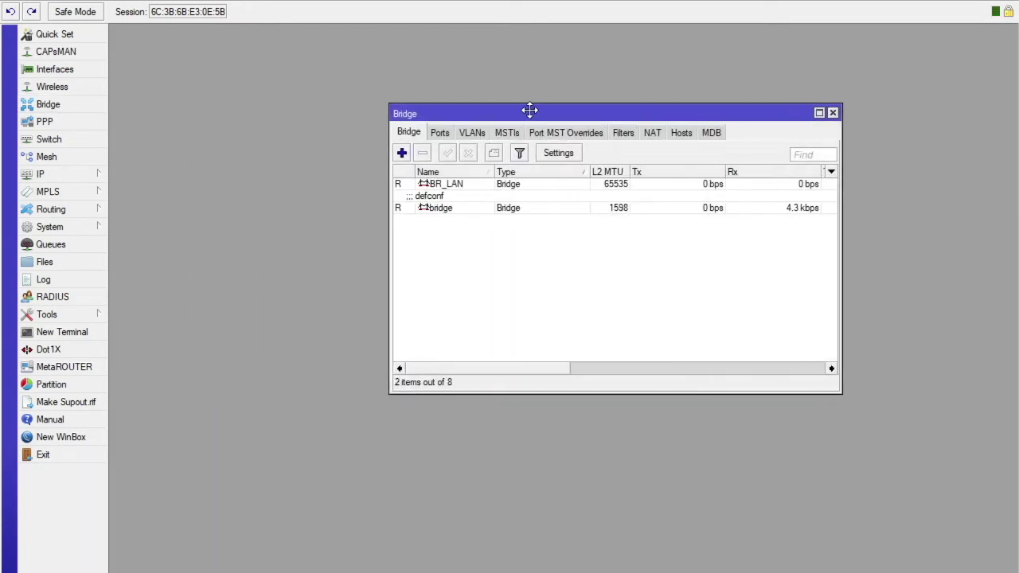
left_click(402, 154)
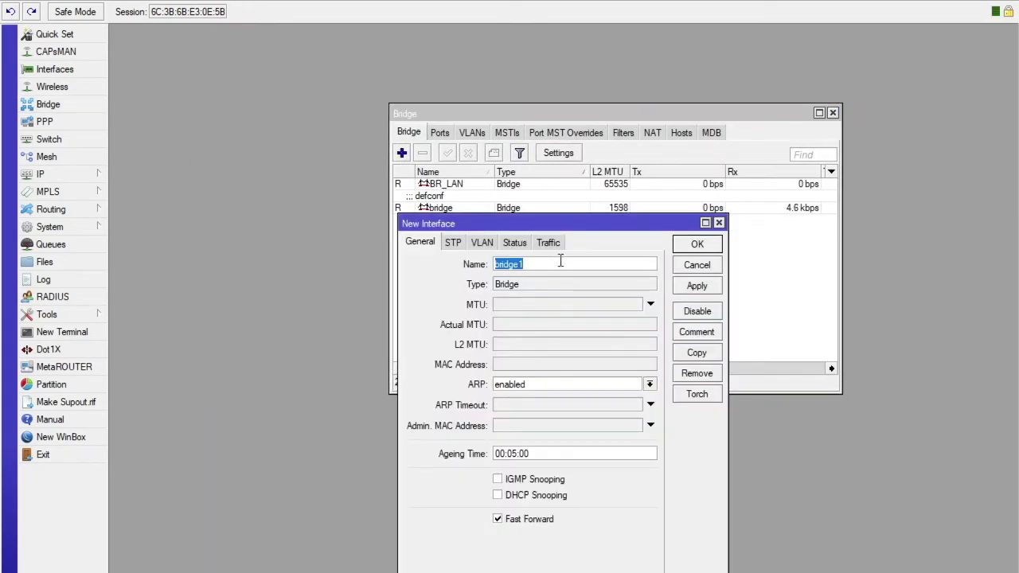
type("B")
key("Return")
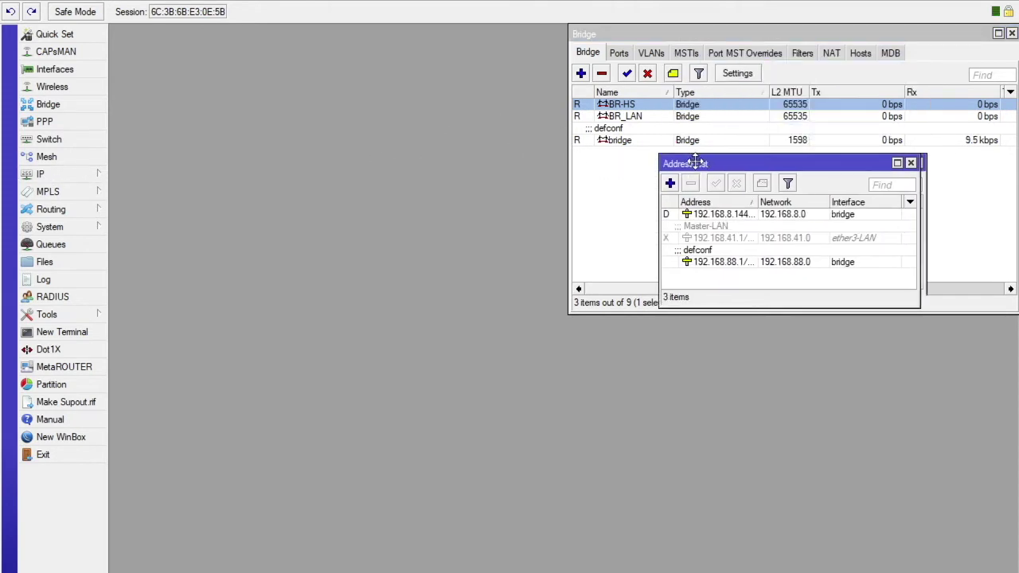
Remove the disabled Master-LAN address assigned to ether3-LAN from the IP address list.
left_click_drag(692, 164, 172, 135)
left_click_drag(400, 274, 485, 438)
left_click_drag(351, 133, 461, 147)
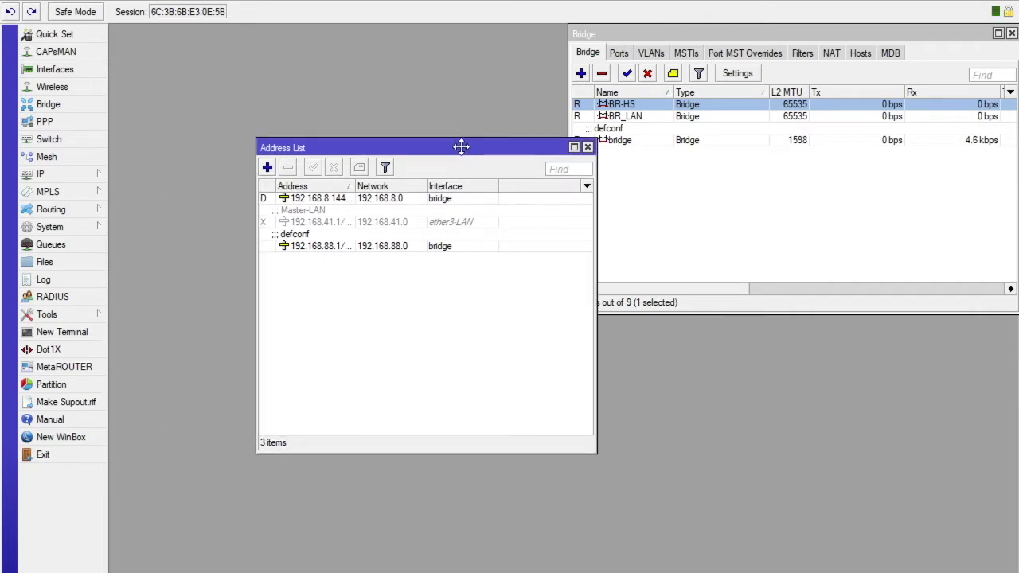
left_click(347, 223)
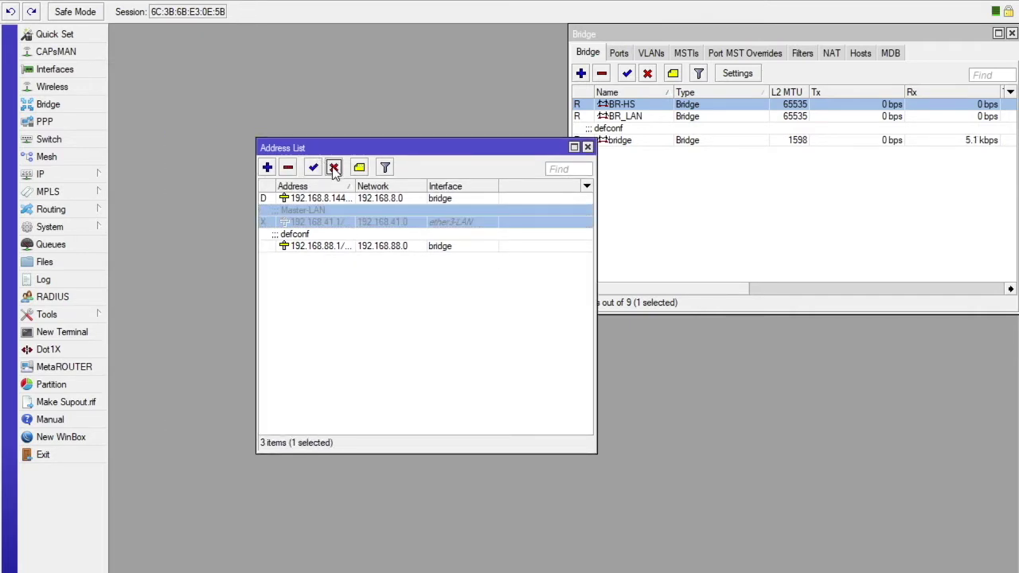
left_click(288, 169)
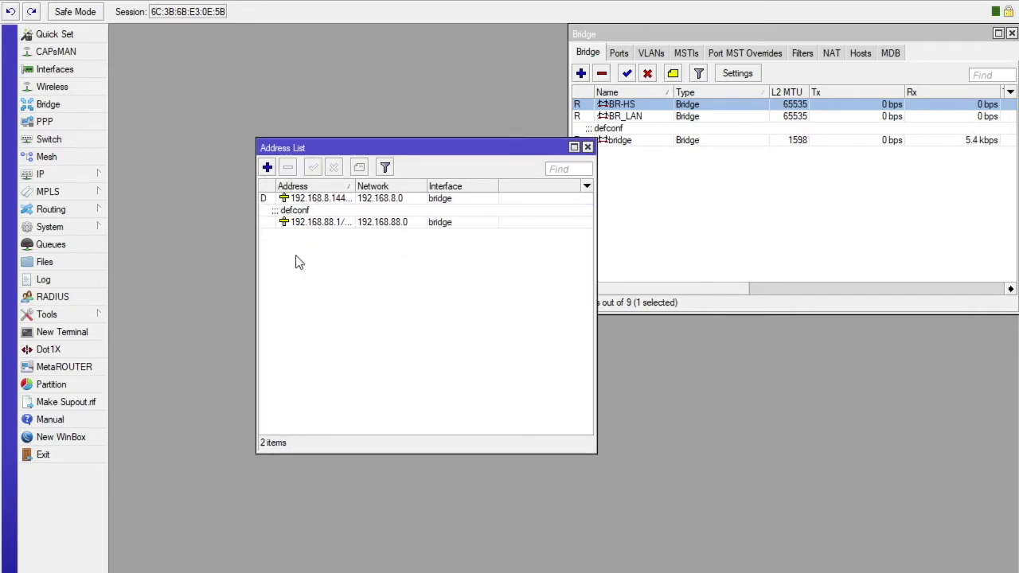
left_click(268, 167)
left_click_drag(788, 335, 494, 290)
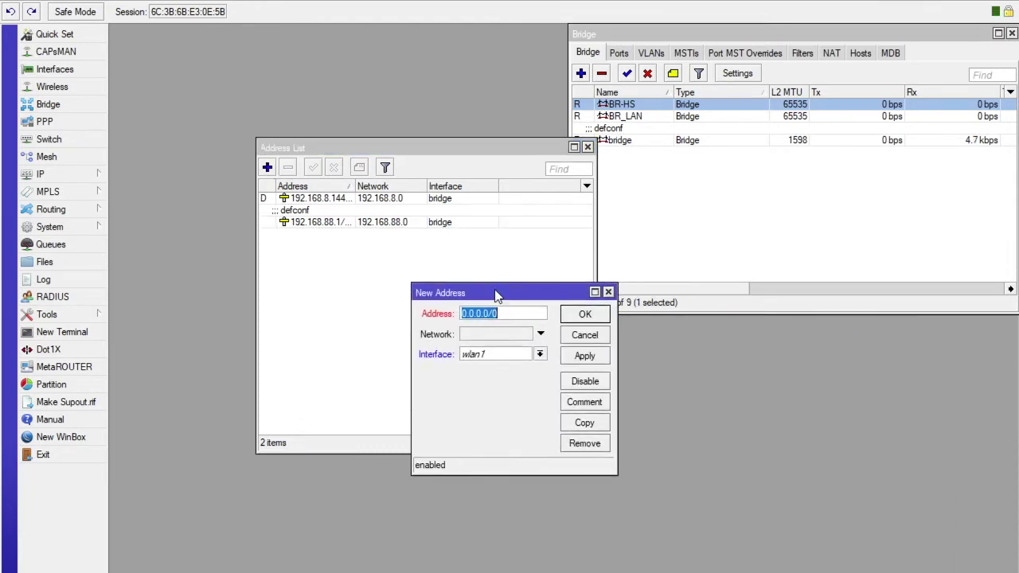
left_click(607, 292)
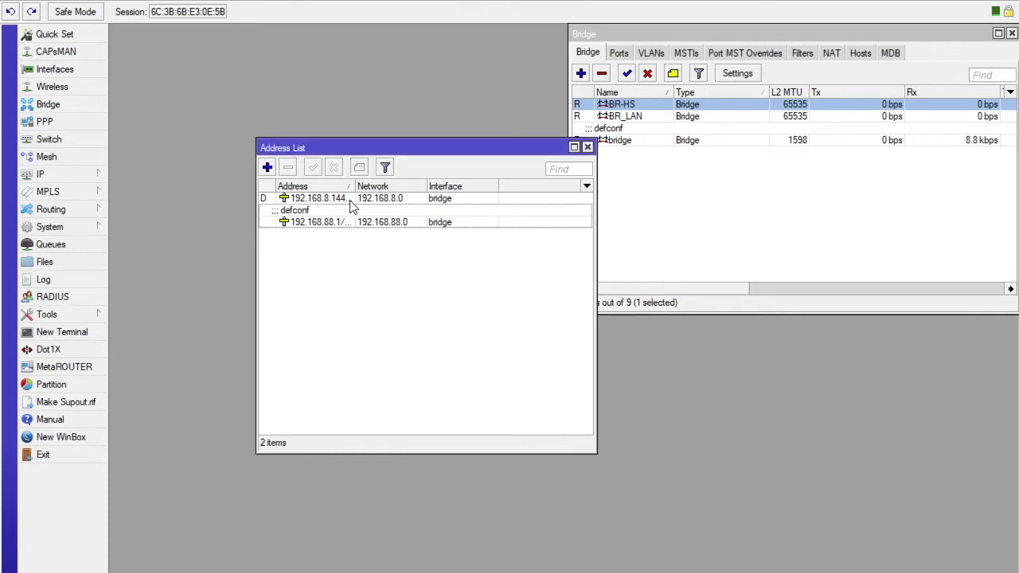
Edit the defconf IP address entry to use address 192.168.41.1/24, network 192.168.41.0 and interface BR-HS.
double_click(331, 224)
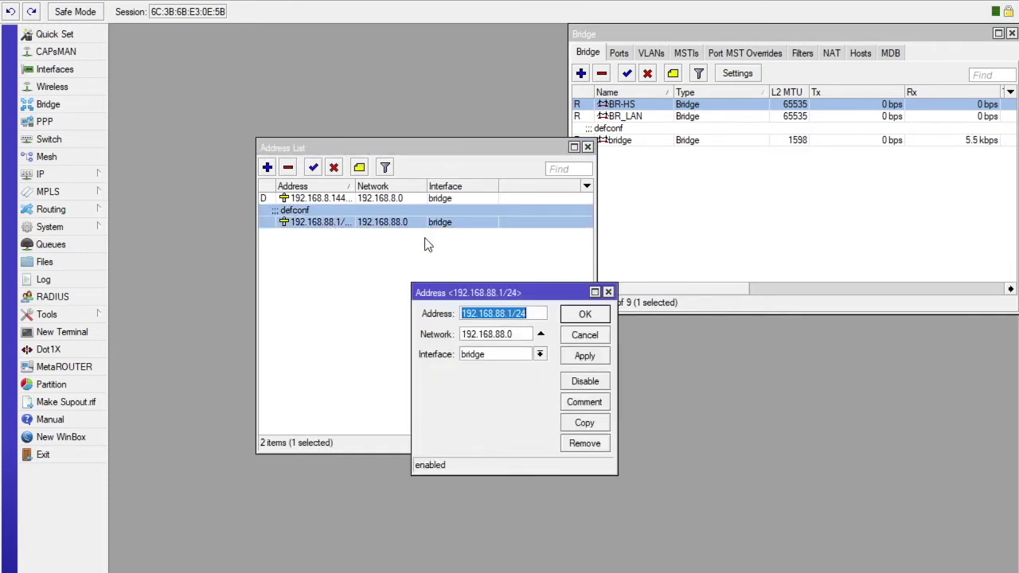
left_click(539, 357)
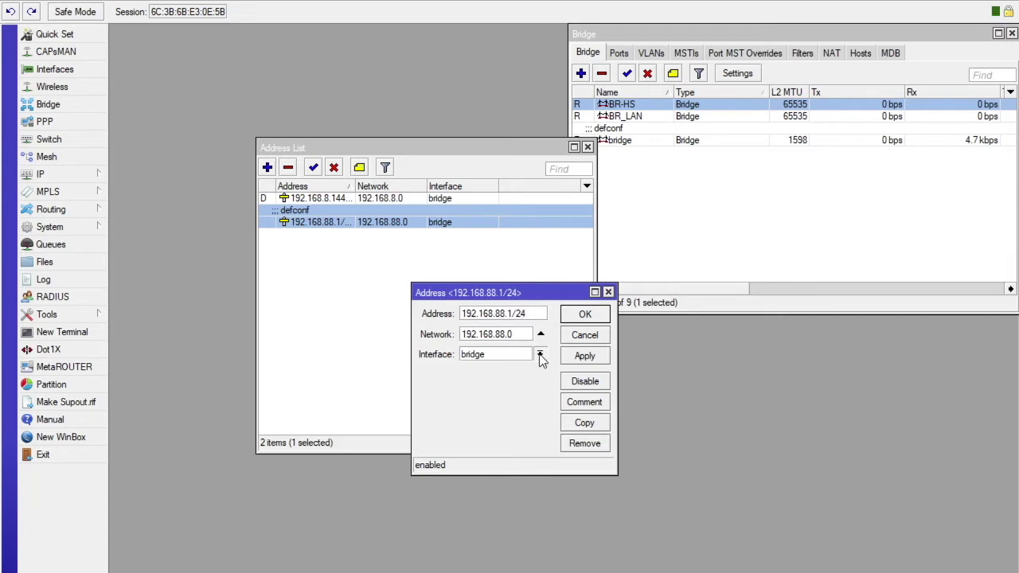
left_click(486, 363)
left_click(505, 313)
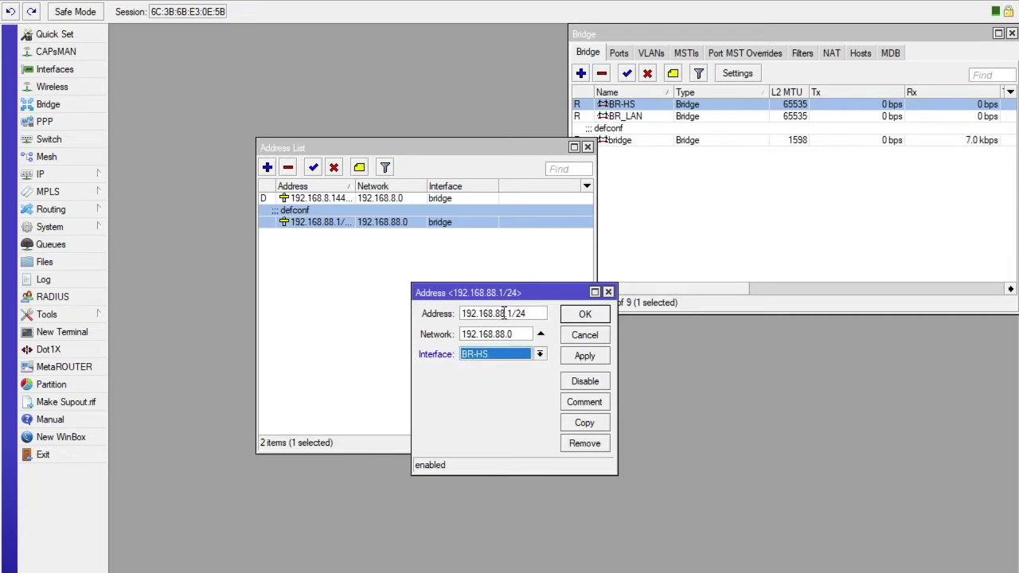
key("BackSpace")
key("BackSpace")
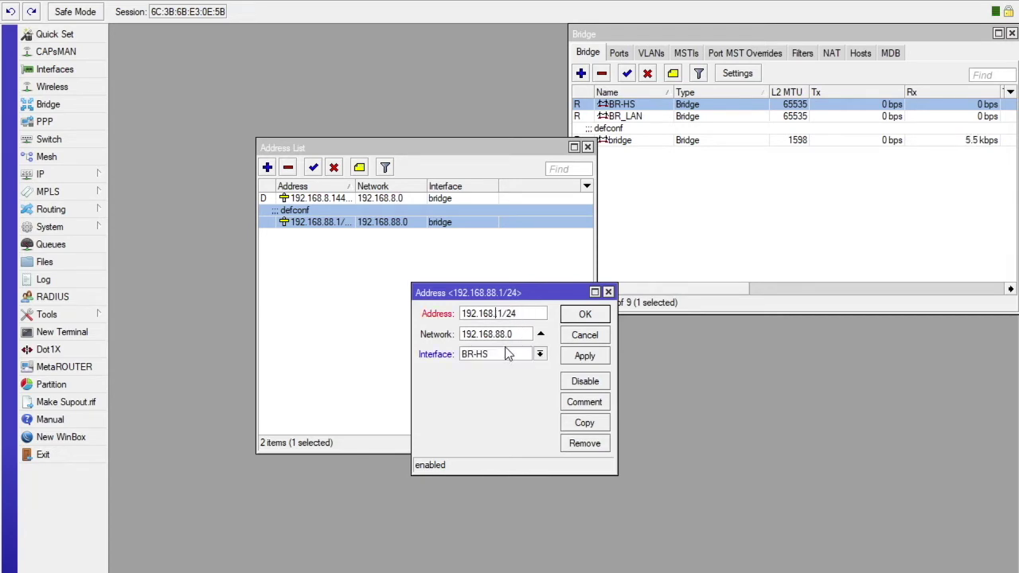
type("41")
key("BackSpace")
type("41")
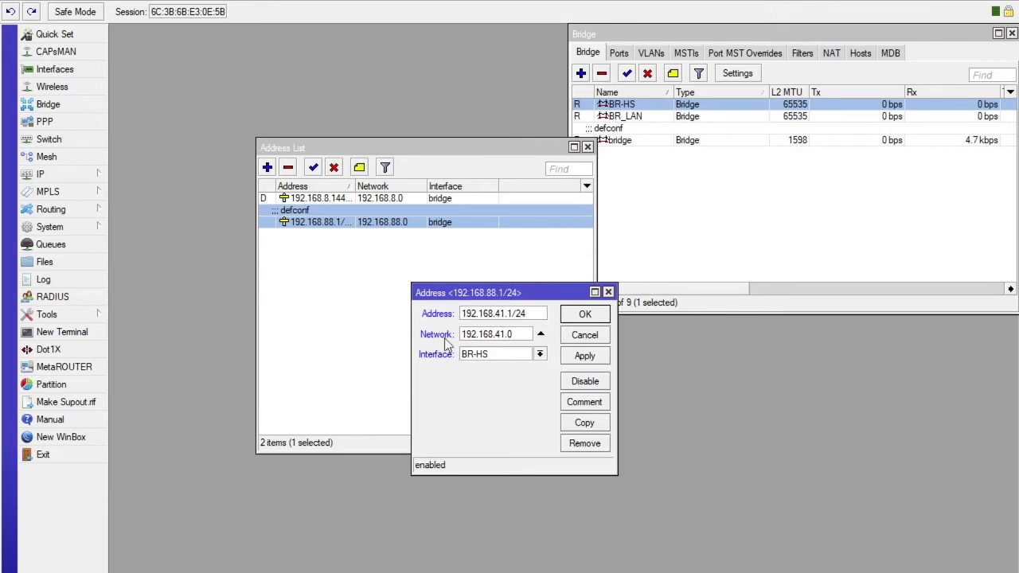
left_click(593, 317)
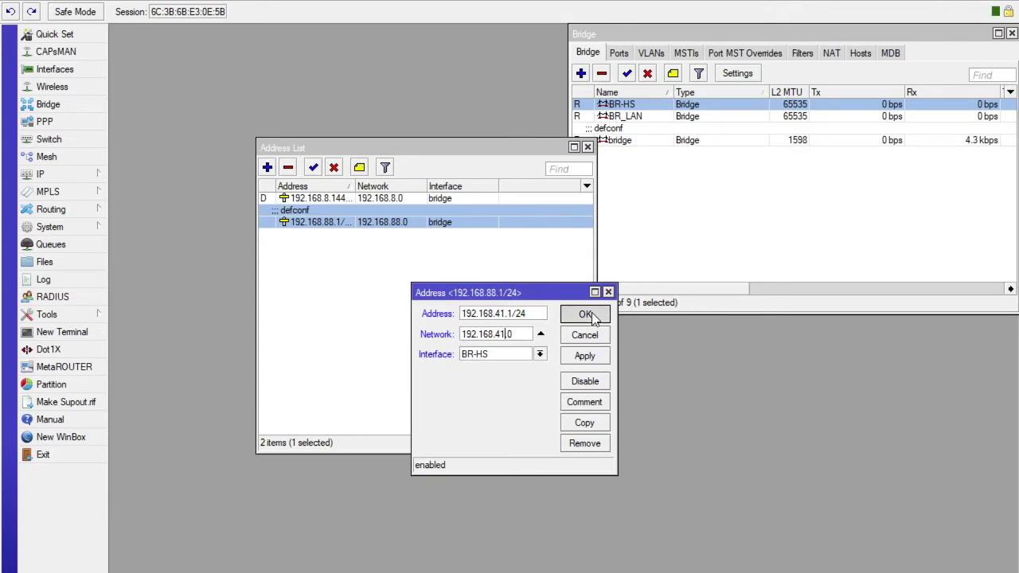
left_click_drag(318, 148, 741, 328)
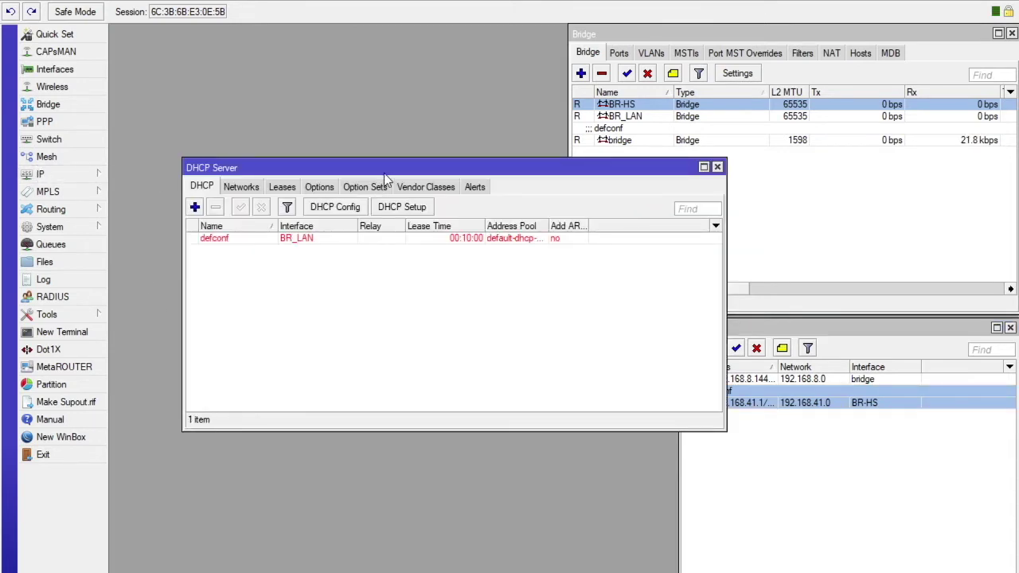
Delete the defconf DHCP server assigned to BR_LAN.
left_click_drag(390, 175, 368, 174)
left_click(275, 237)
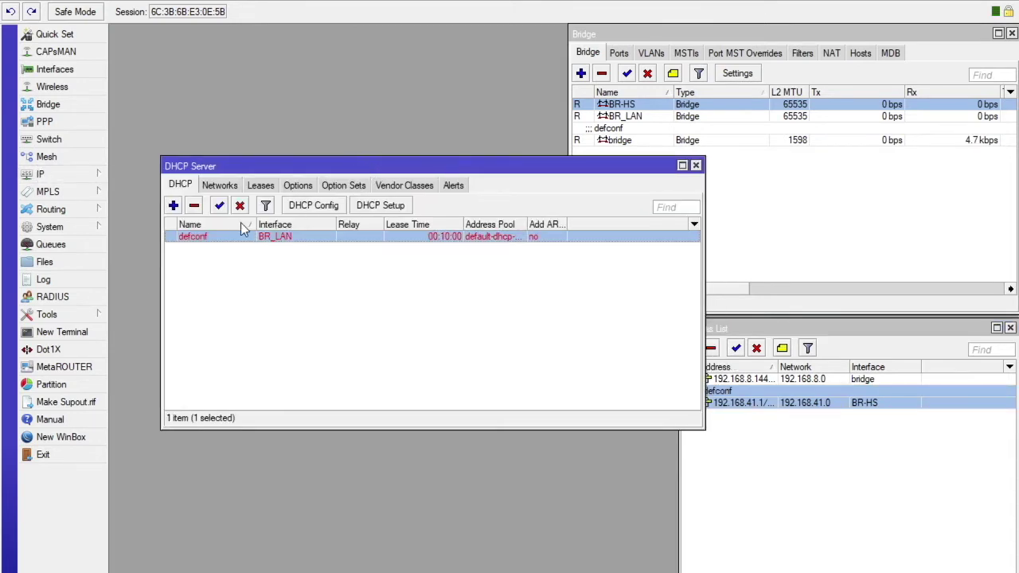
left_click(194, 207)
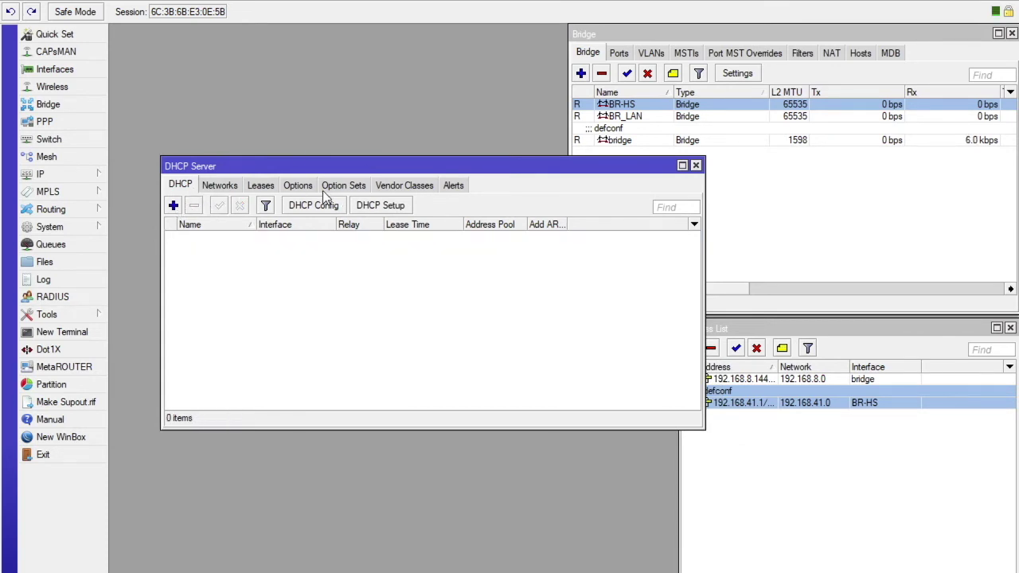
Set up a DHCP server on BR-HS for 192.168.41.0/24, giving out 192.168.41.2-192.168.41.254 with DNS server 192.168.8.1.
left_click(379, 206)
left_click_drag(519, 350, 386, 278)
left_click(538, 314)
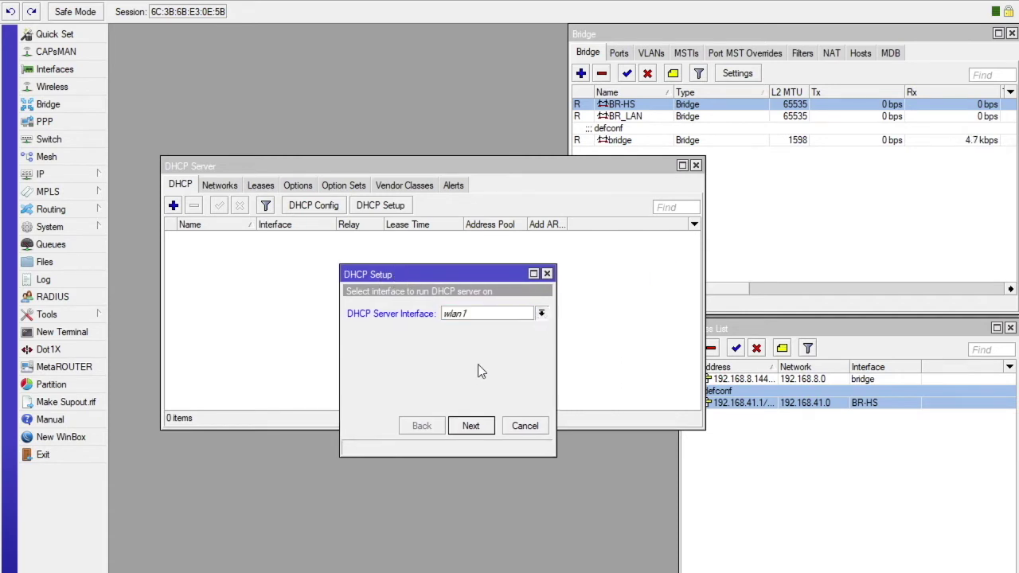
key("Down")
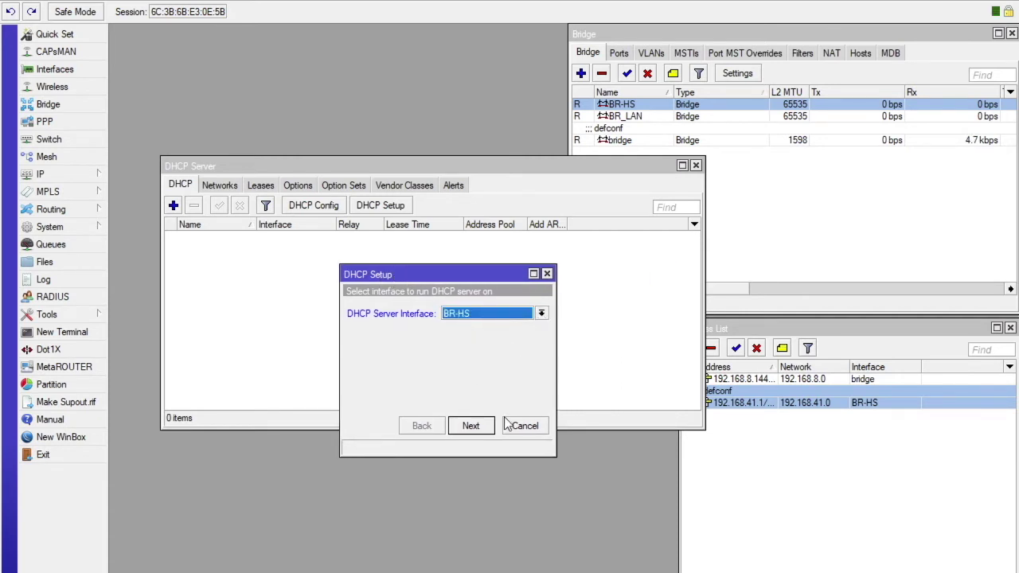
left_click(470, 426)
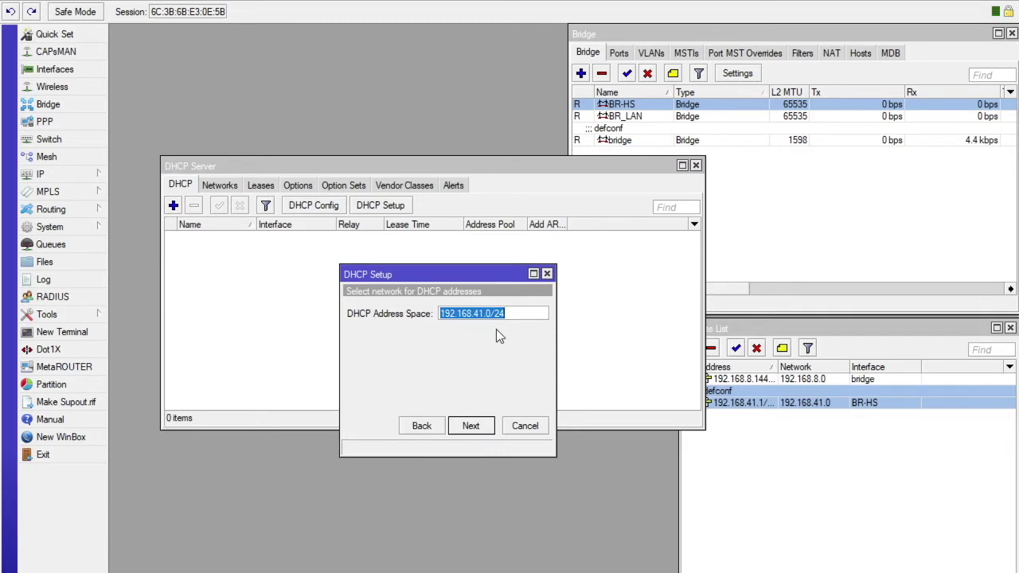
left_click(470, 426)
left_click(477, 426)
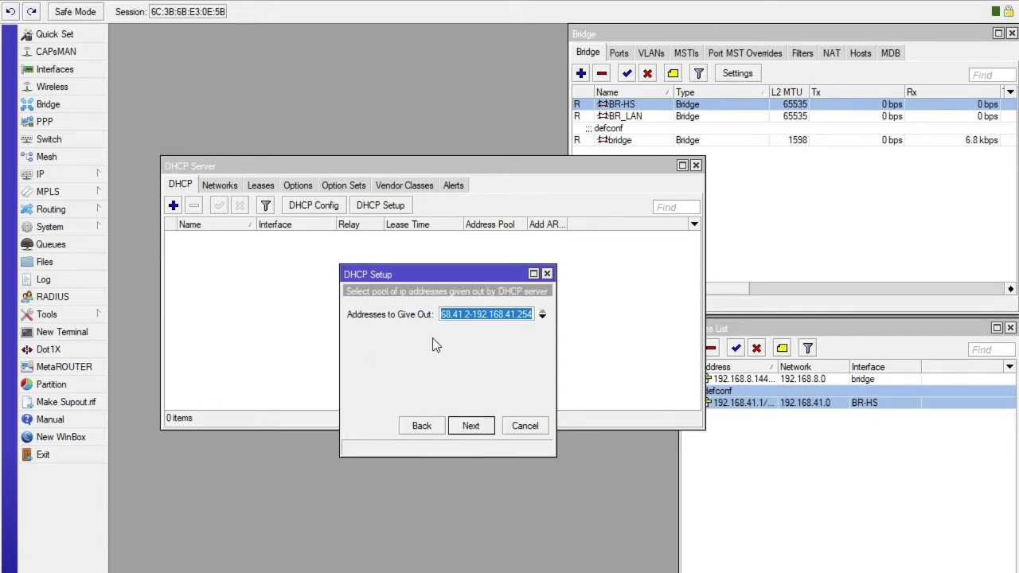
left_click(469, 428)
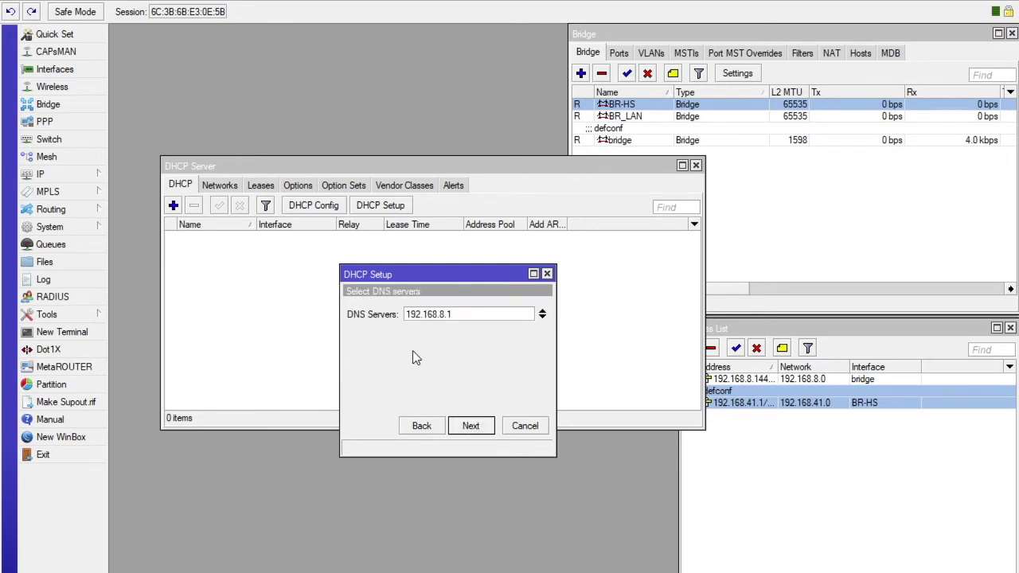
left_click(471, 426)
left_click(470, 427)
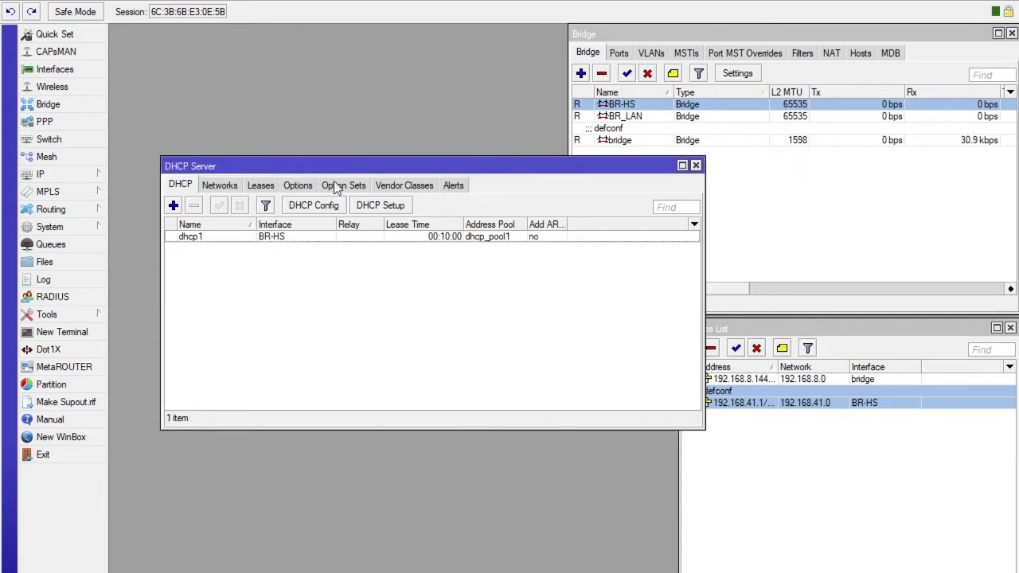
Rename the IP pool used by the BR-HS DHCP server as pool1_HS and close the pool and DHCP server windows.
left_click_drag(450, 166, 451, 71)
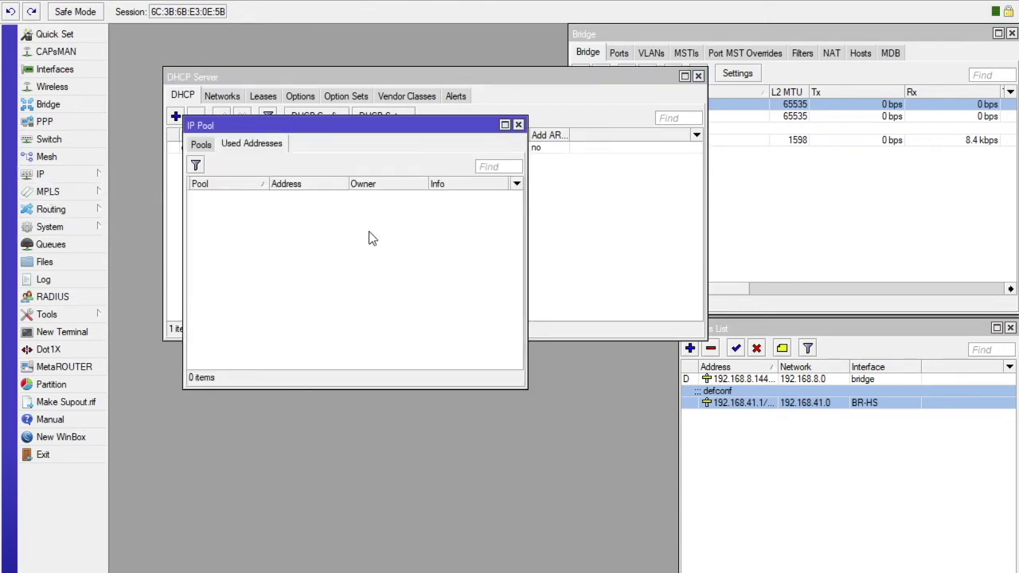
left_click_drag(310, 135, 312, 195)
left_click(203, 207)
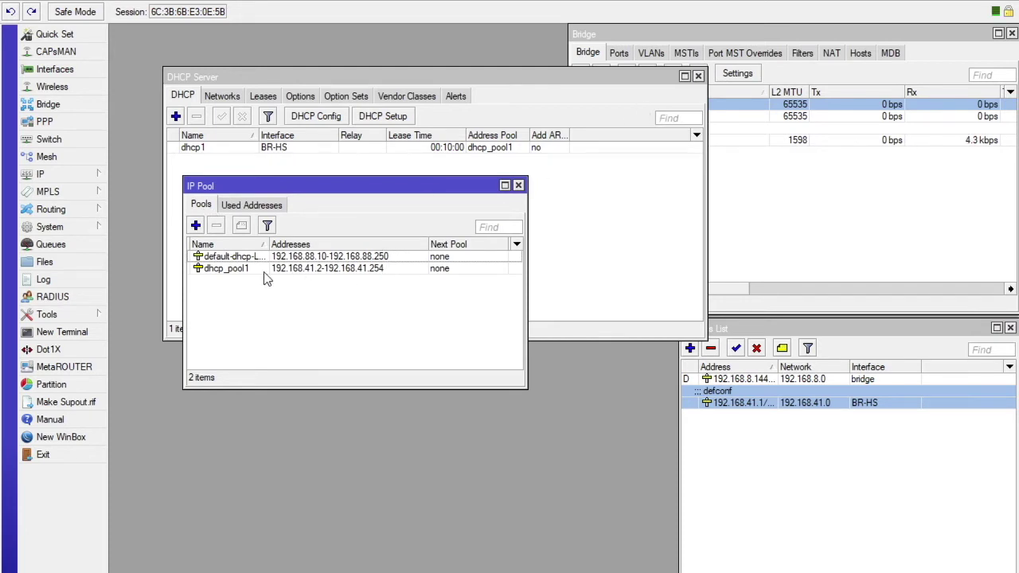
left_click(230, 271)
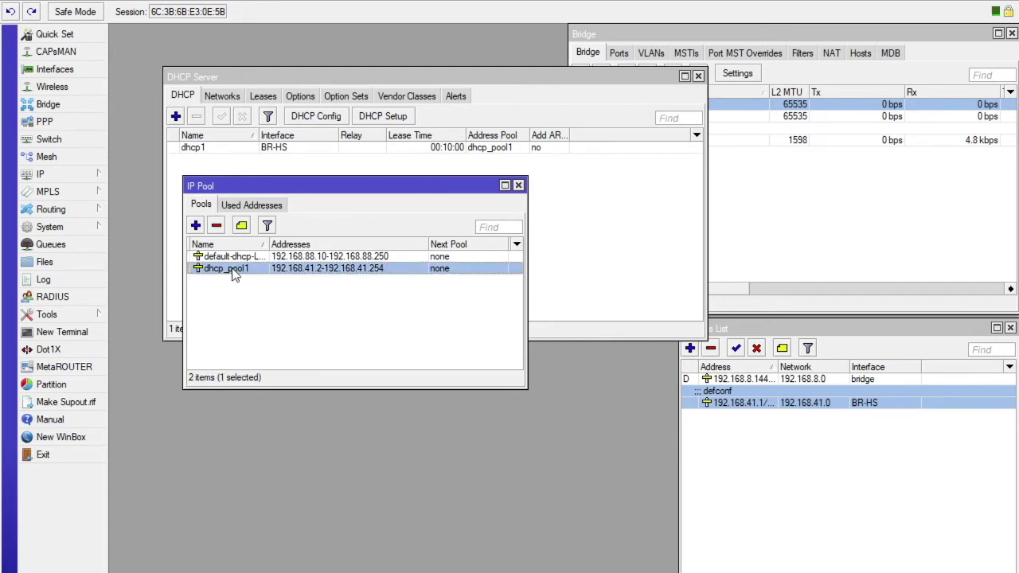
double_click(233, 271)
left_click(540, 354)
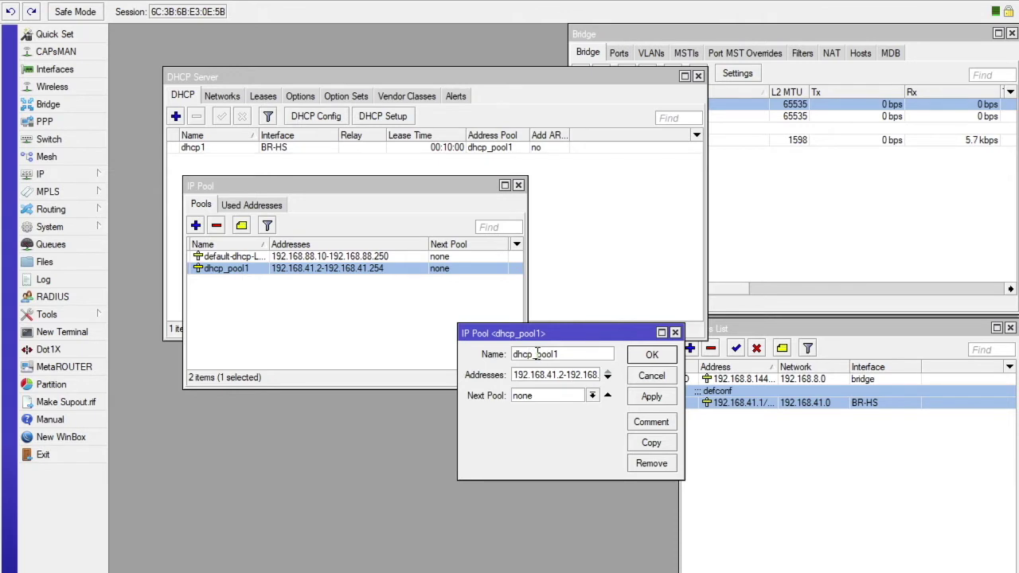
left_click_drag(534, 355, 475, 354)
left_click_drag(539, 355, 451, 356)
key("BackSpace")
left_click(661, 358)
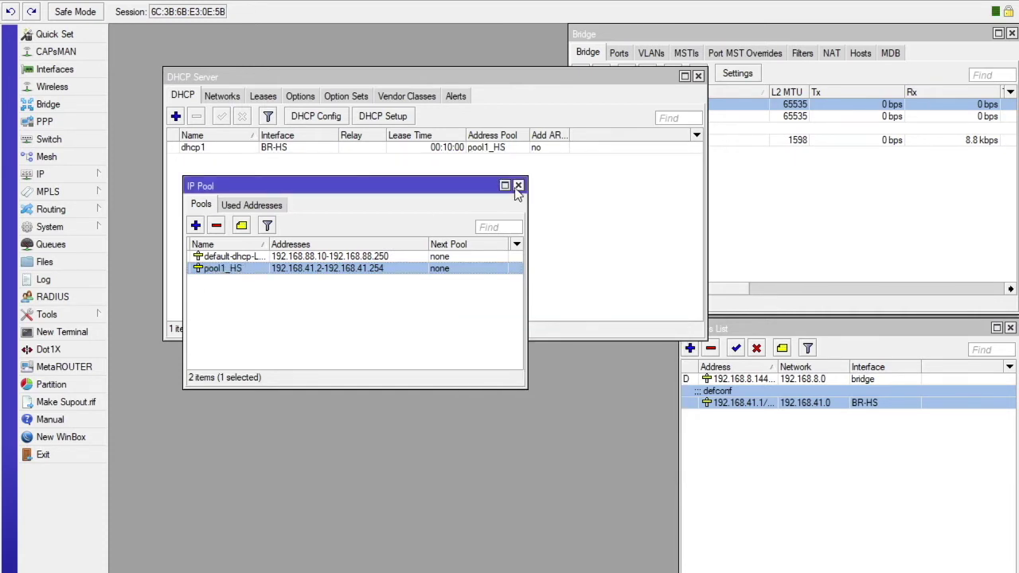
left_click(517, 186)
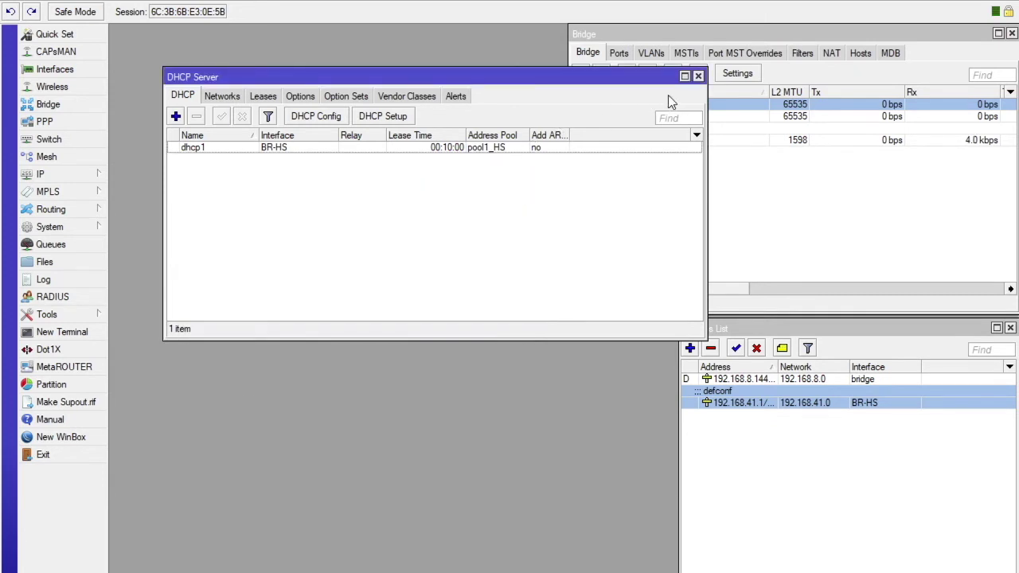
left_click(698, 75)
Start the Hotspot setup with BR-HS as the HotSpot interface and proceed to the local network address.
left_click_drag(796, 319, 689, 325)
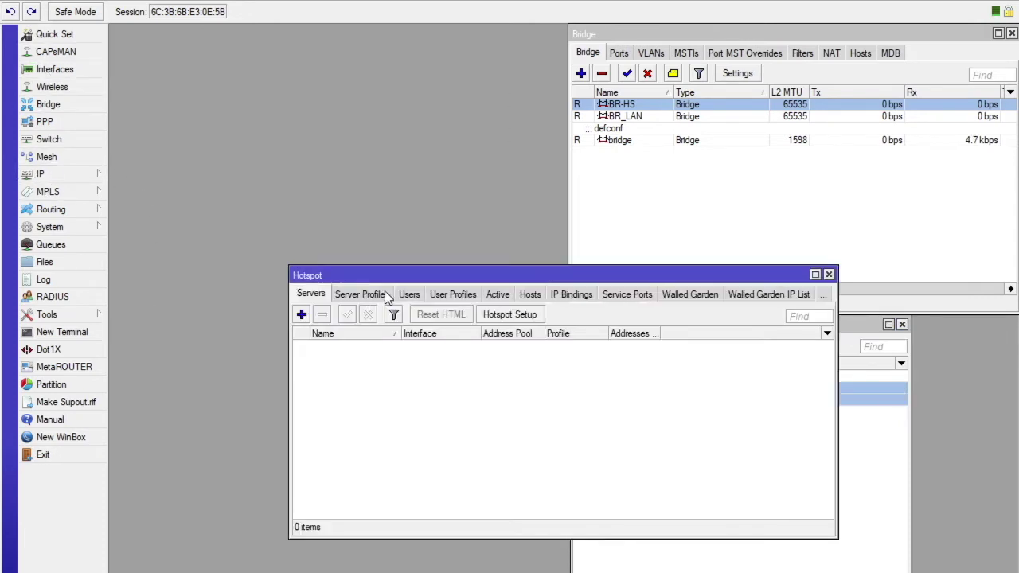
left_click(451, 275)
left_click_drag(450, 275, 312, 47)
left_click_drag(696, 307, 833, 500)
left_click(379, 87)
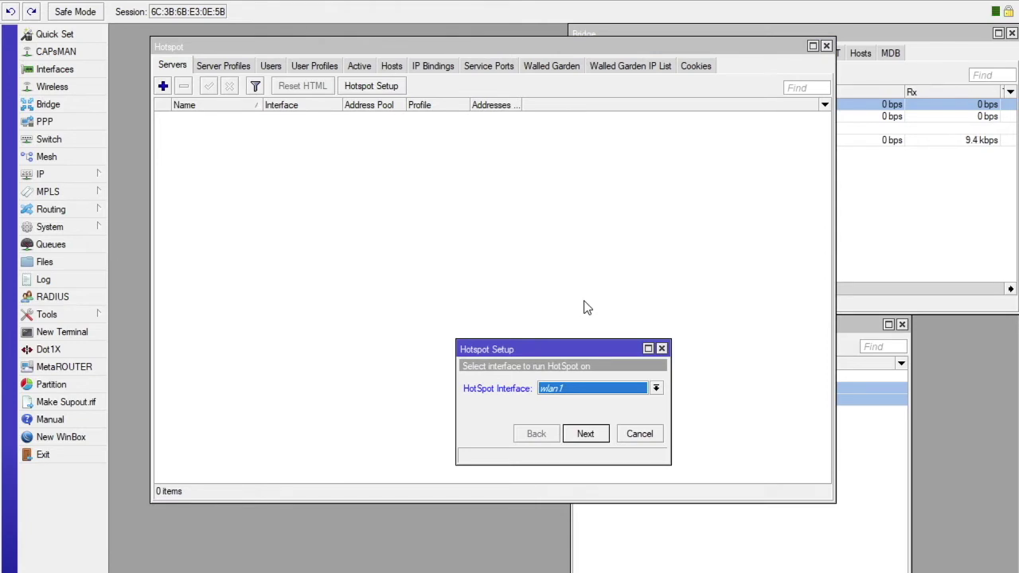
left_click_drag(552, 350, 390, 208)
left_click(494, 246)
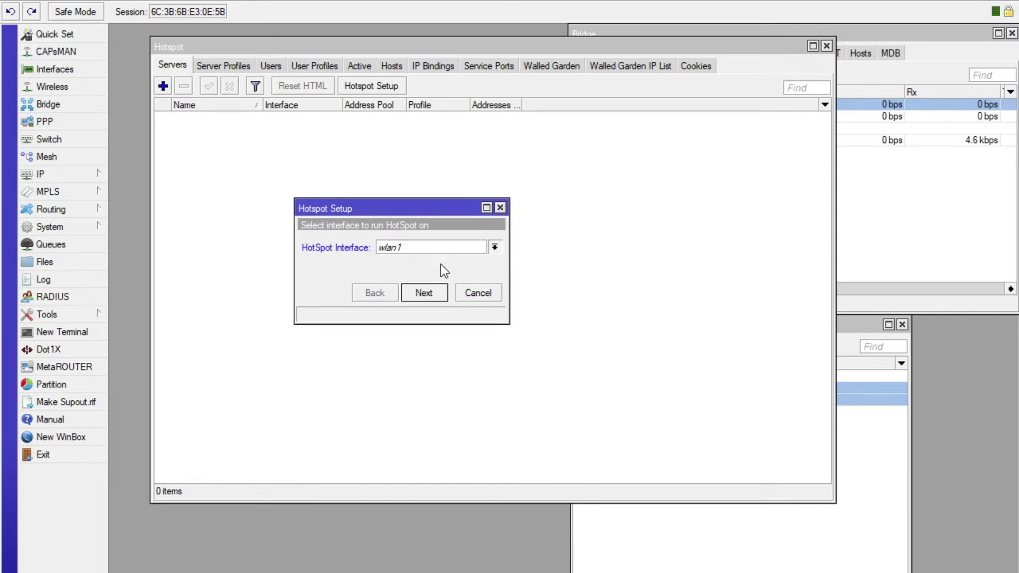
left_click(427, 293)
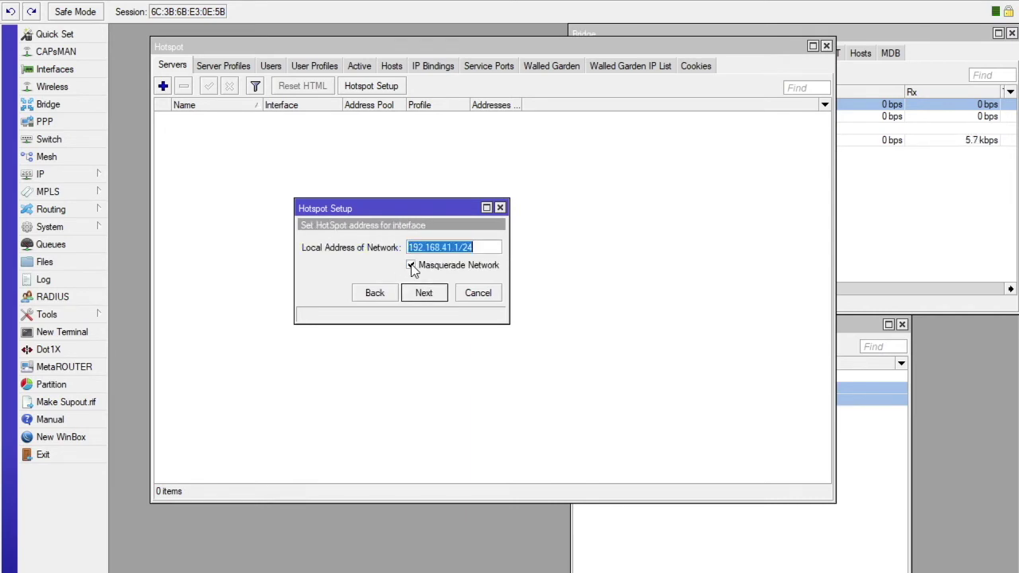
left_click(77, 173)
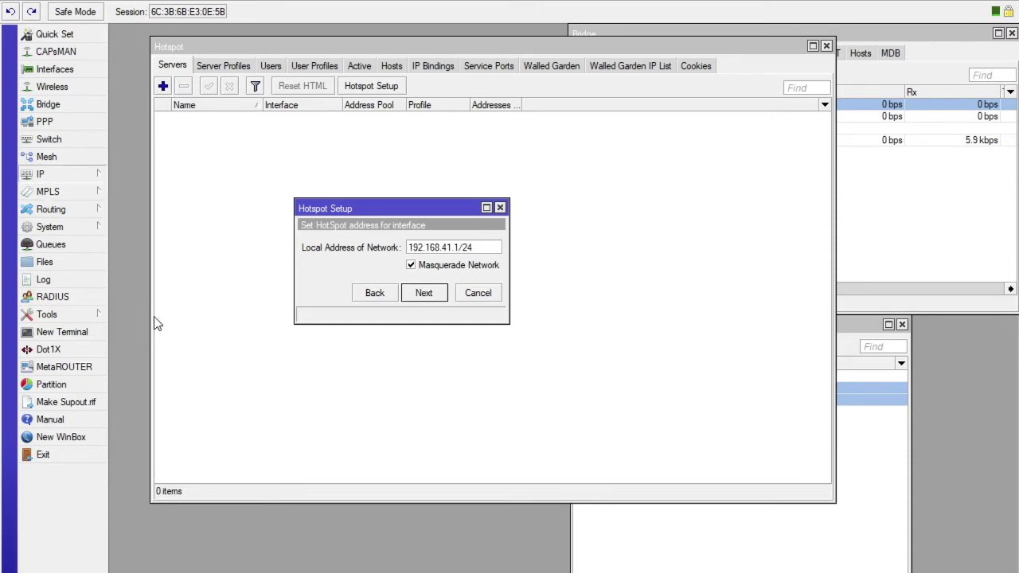
left_click(234, 309)
left_click_drag(522, 42, 571, 137)
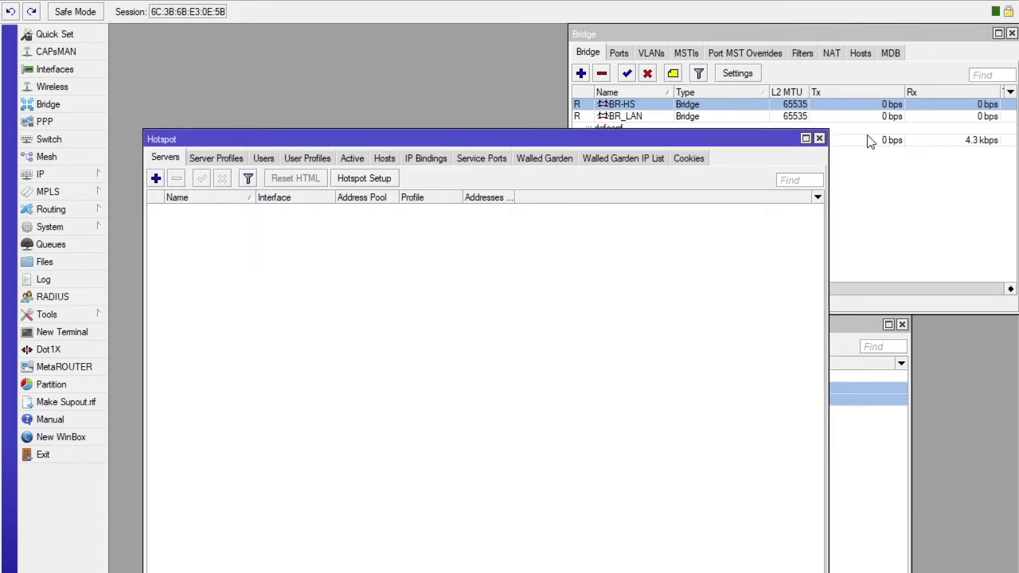
Keep 192.168.41.1/24 with masquerading as the hotspot's local address, and keep the proposed address pool ending at 192.168.41.254.
left_click_drag(501, 139, 537, 254)
left_click(424, 213)
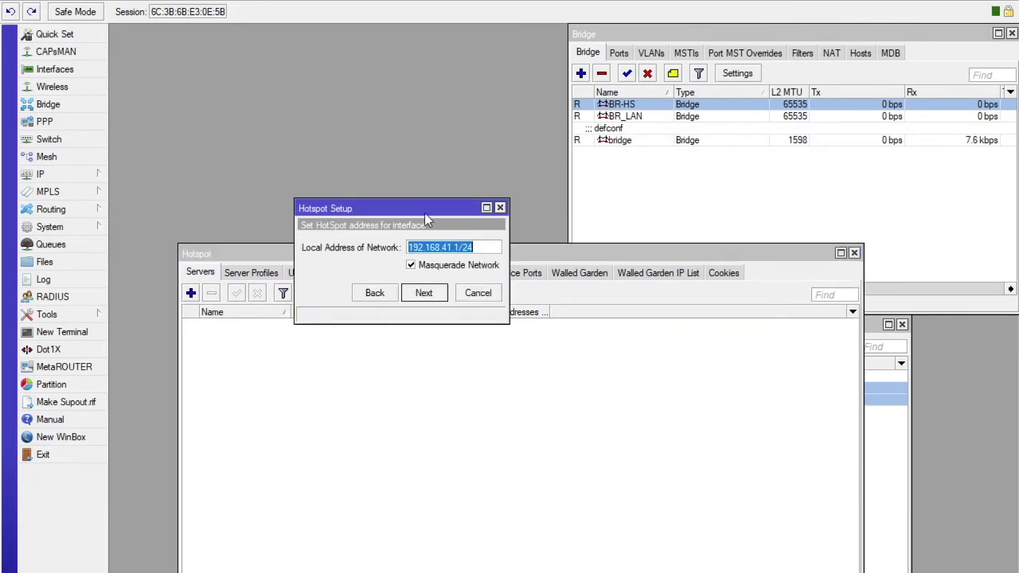
left_click(422, 294)
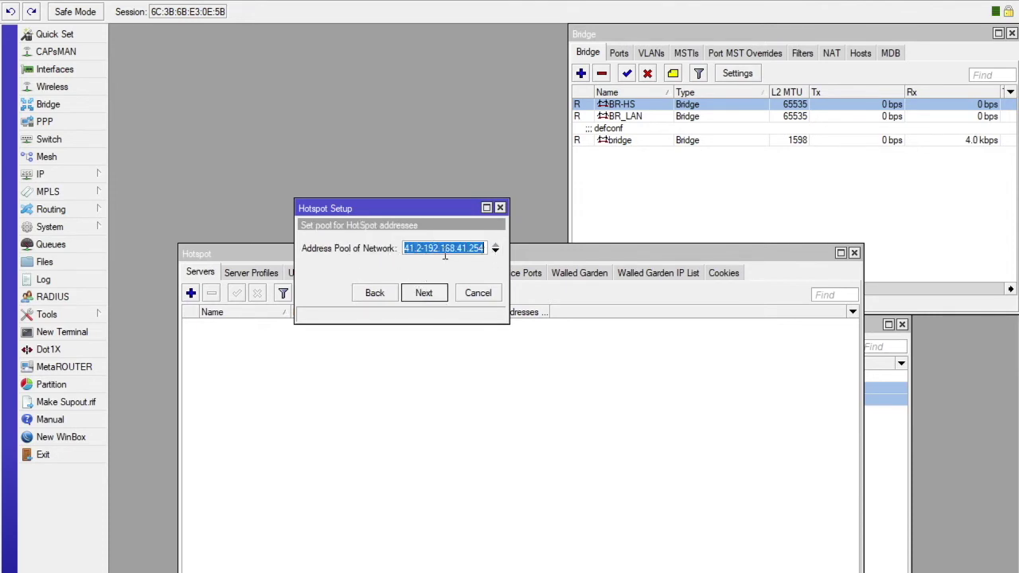
left_click(416, 295)
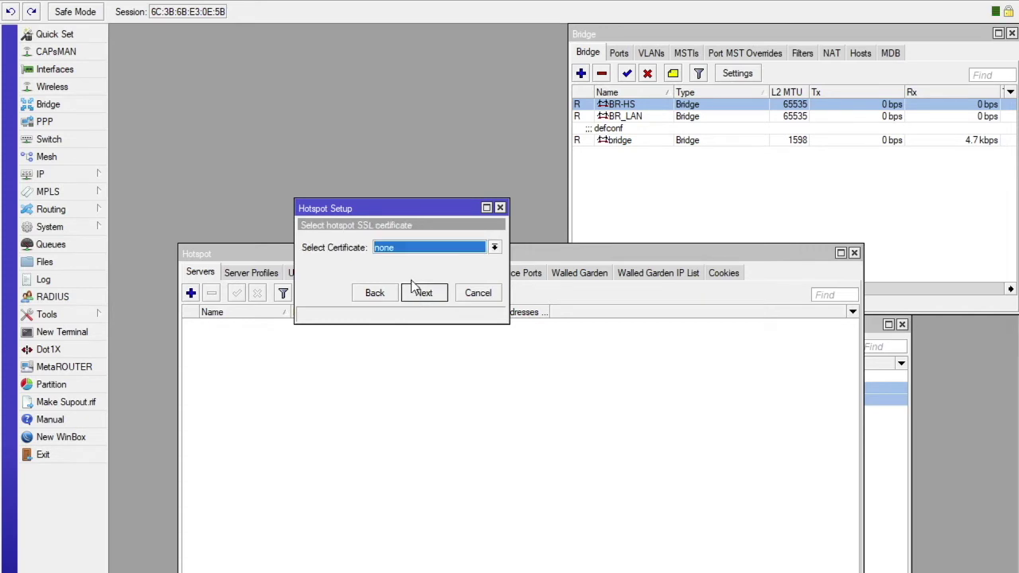
Continue with no SSL certificate, SMTP server 0.0.0.0 and DNS server 8.8.8.8, and set the hotspot's DNS name to myhotspot.wifi.
left_click(421, 296)
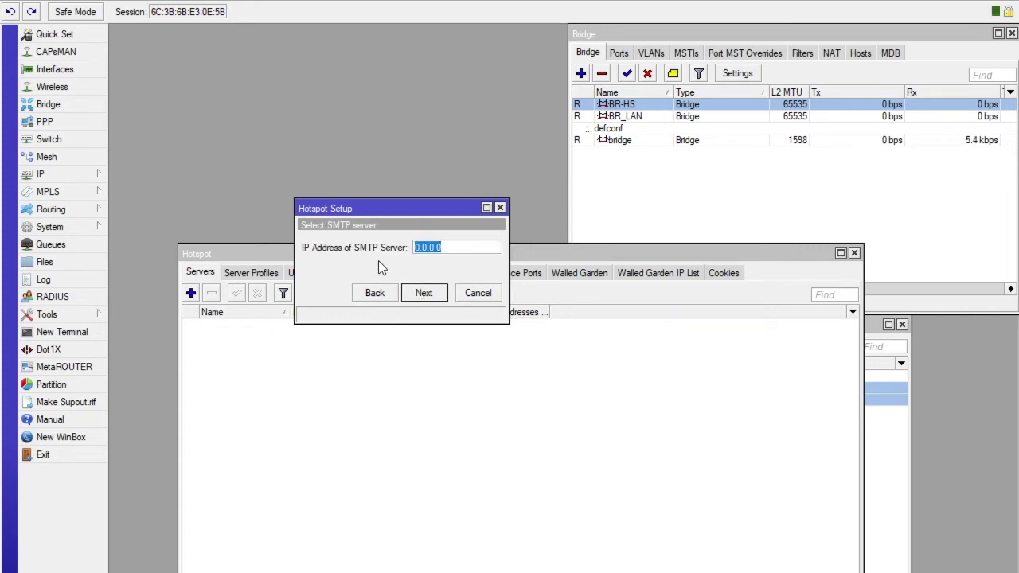
left_click(422, 293)
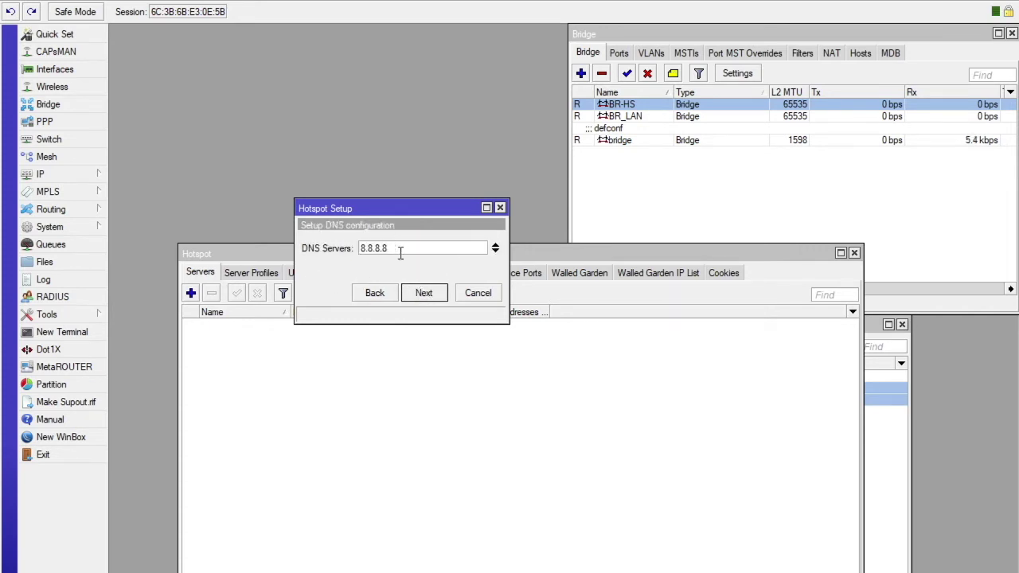
left_click(424, 295)
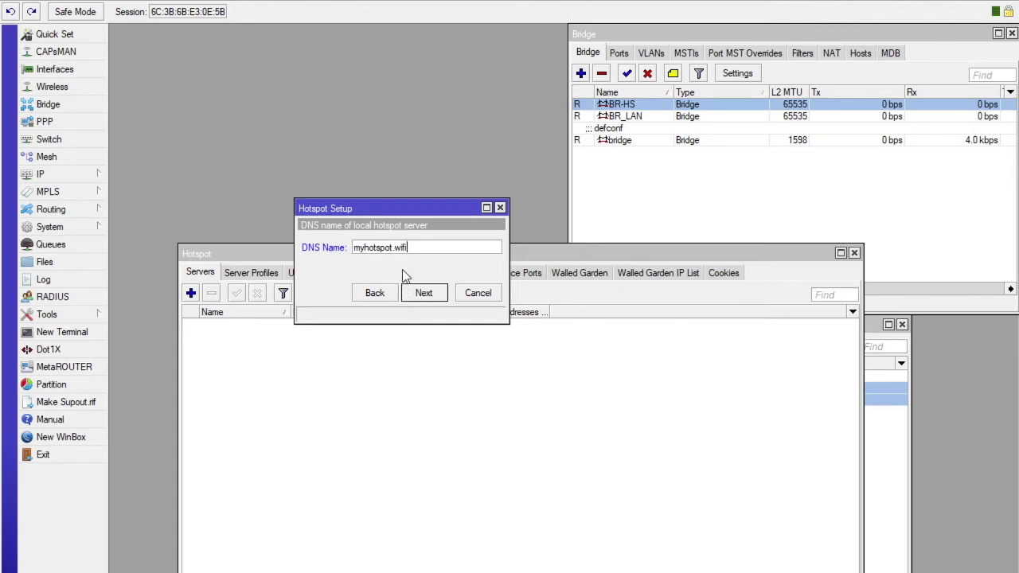
left_click(422, 292)
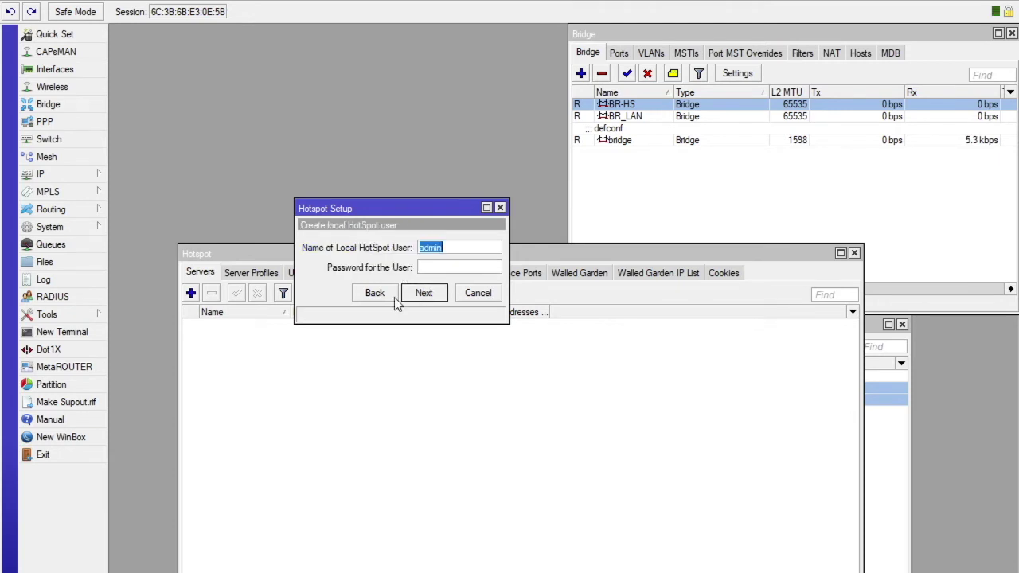
Create the local HotSpot user admin with the user's password and finish the Hotspot setup.
left_click(447, 246)
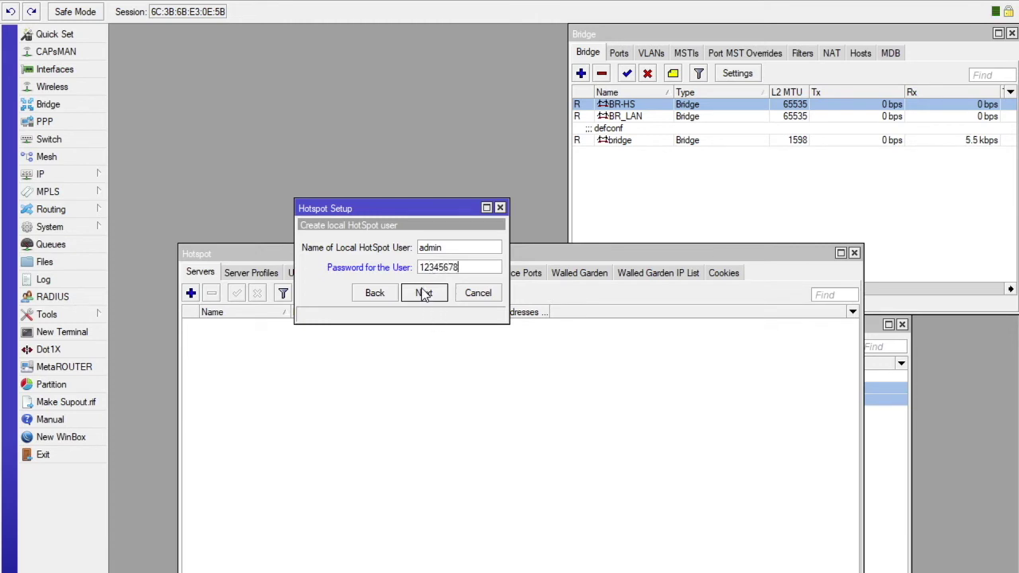
left_click(426, 293)
left_click(559, 403)
left_click_drag(554, 253, 518, 57)
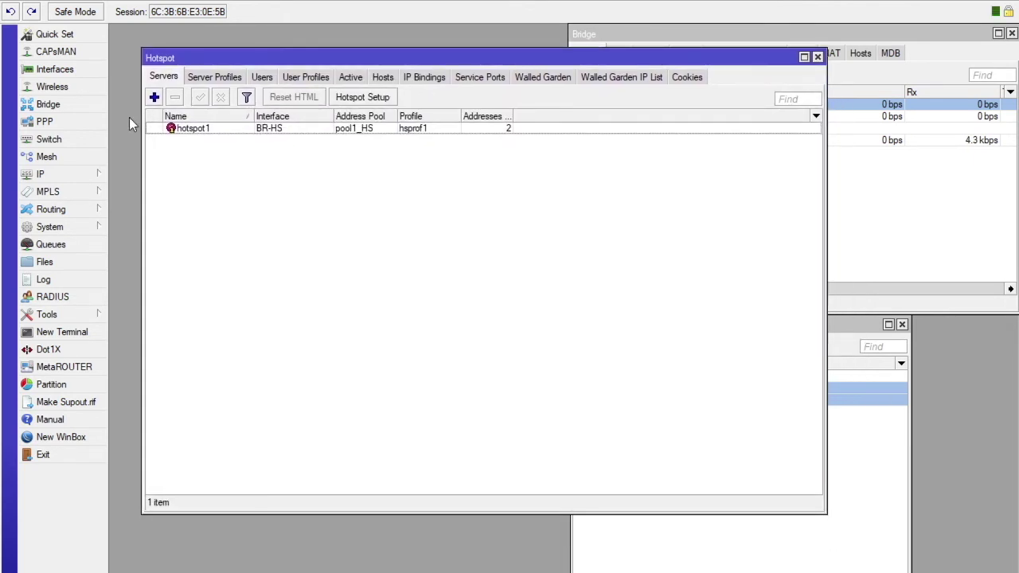
Open the hsprof1 server profile and examine its hotspot address, DNS name, HTML directory and rate limit settings.
left_click(223, 79)
left_click(184, 145)
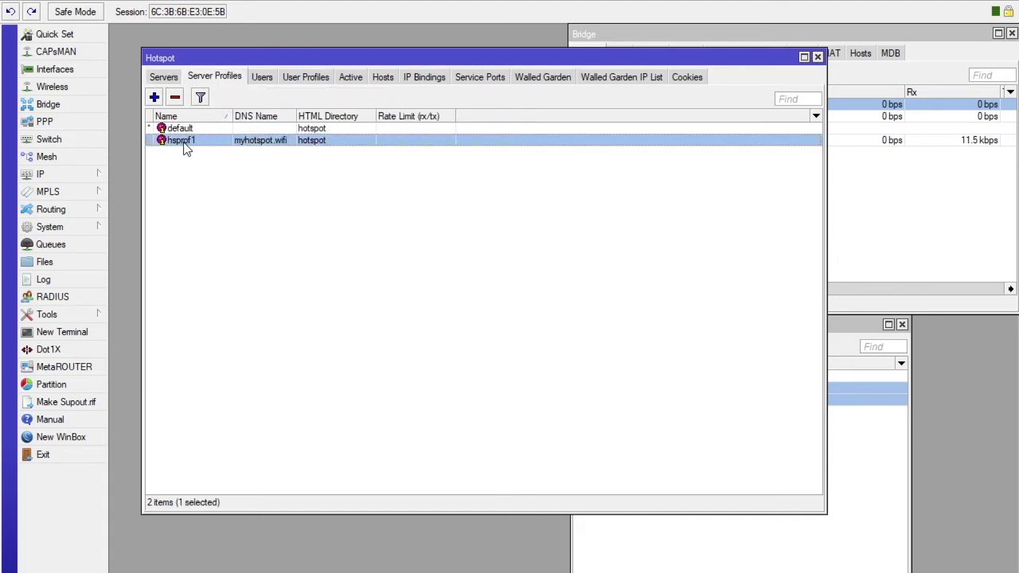
left_click(191, 147, "ctrl")
double_click(191, 144)
left_click_drag(549, 265, 437, 203)
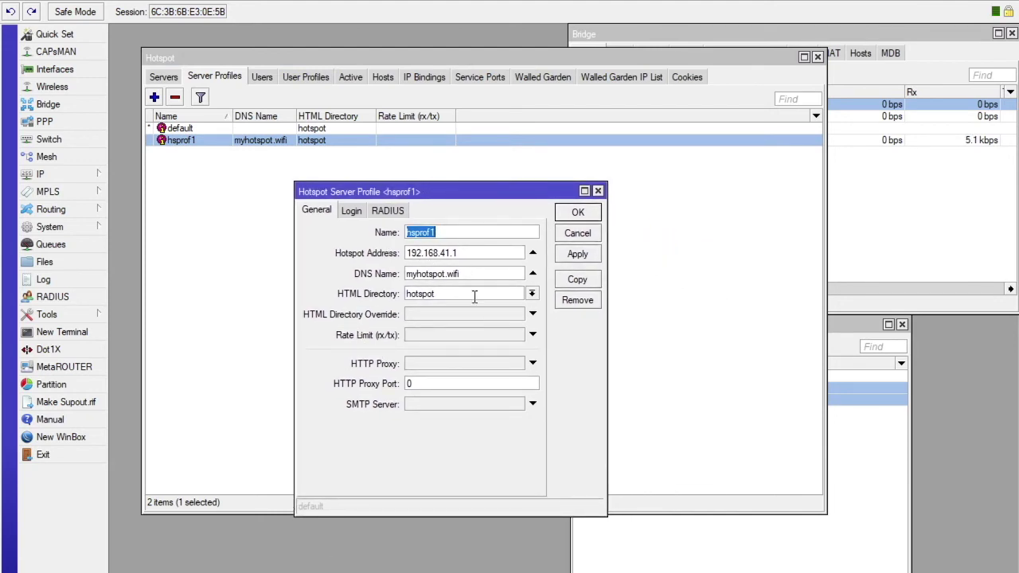
left_click(494, 335)
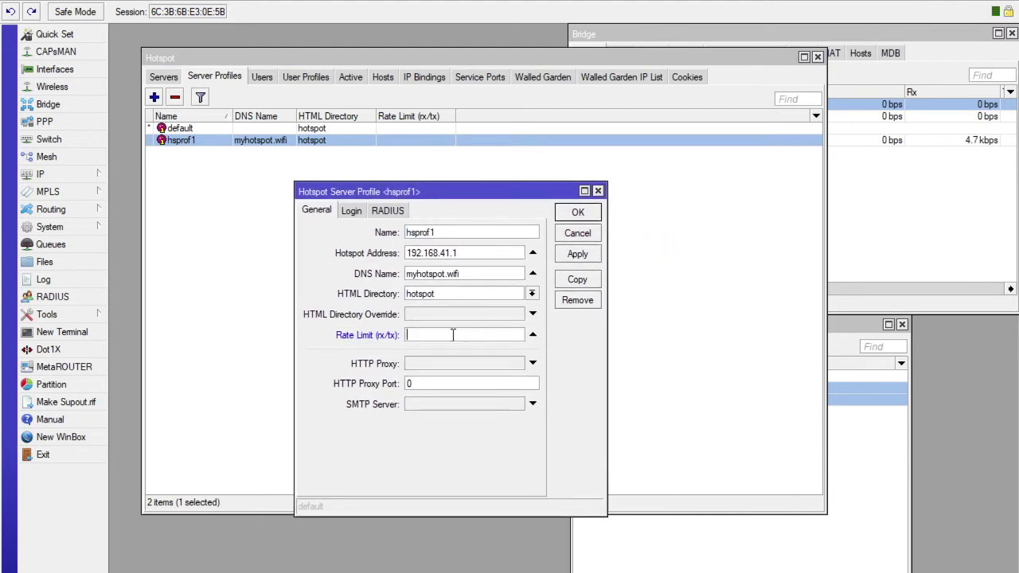
left_click(533, 334)
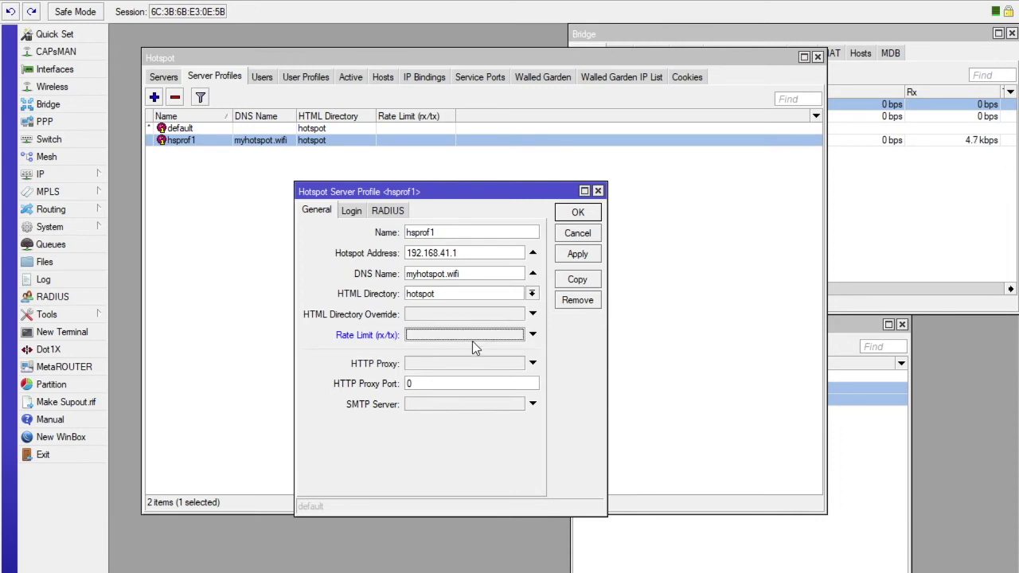
left_click(534, 295)
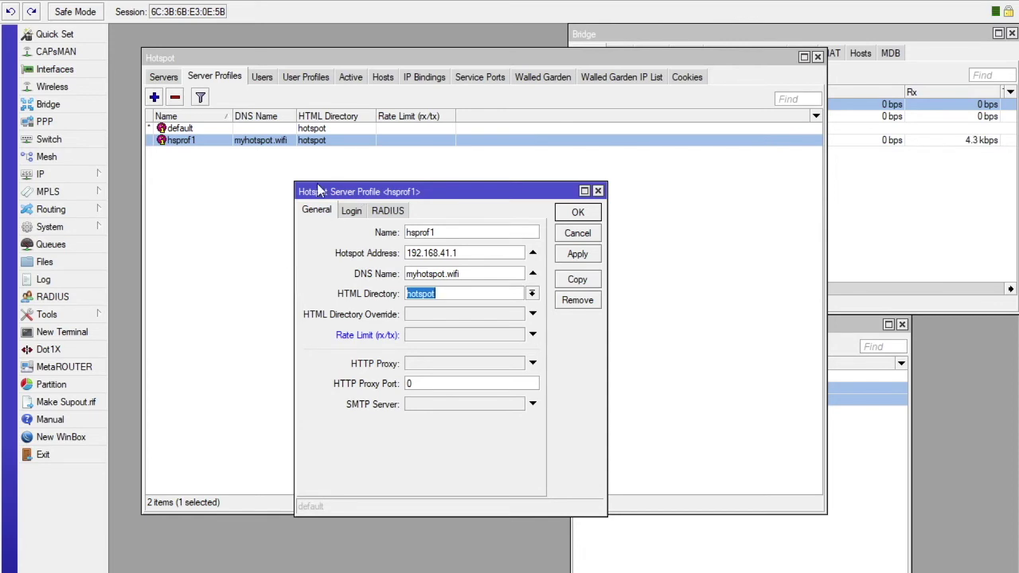
Apply the WISP AP settings in Quick Set, close it, and save the hsprof1 server profile.
left_click(39, 40)
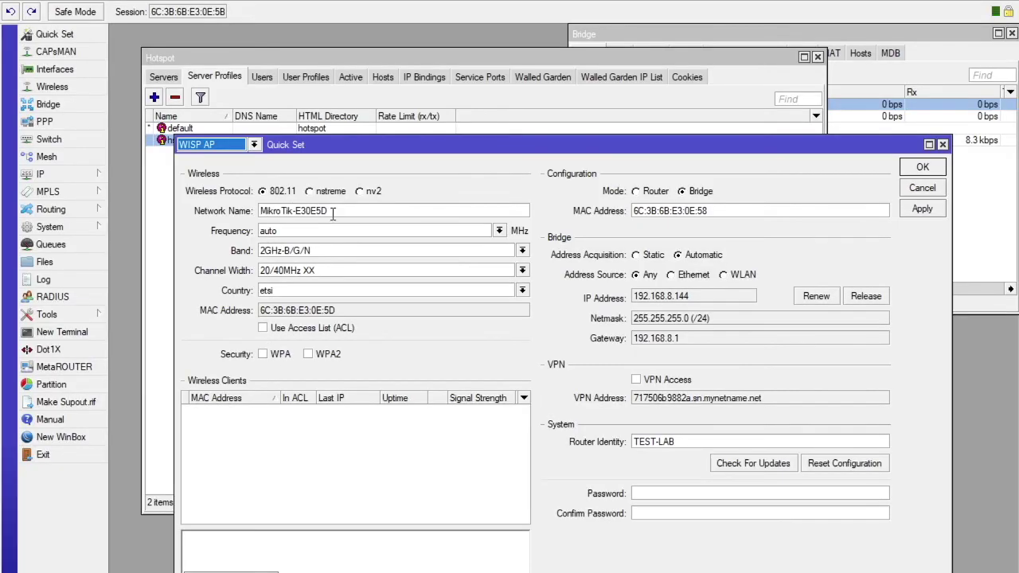
left_click(922, 208)
left_click(921, 168)
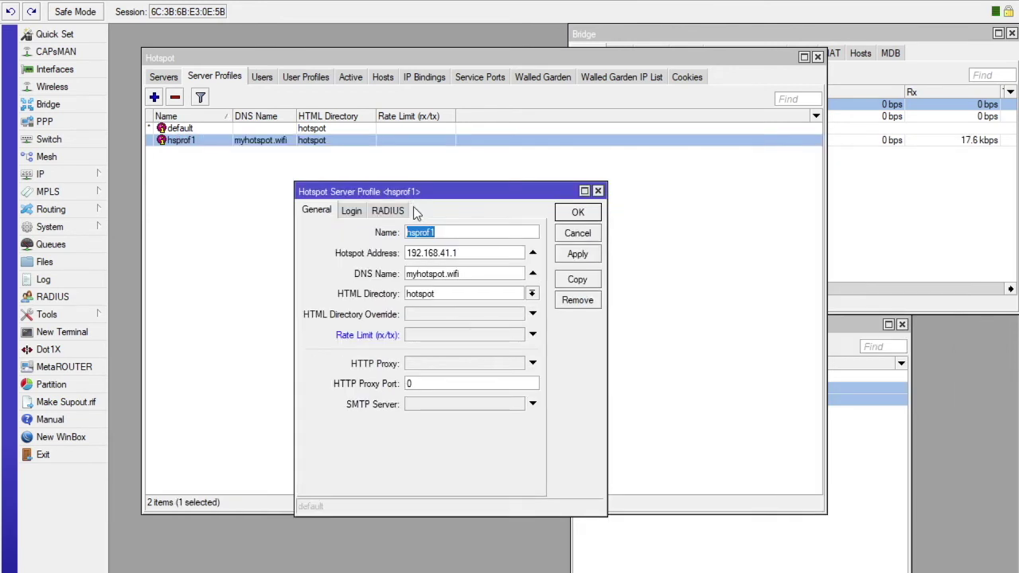
left_click(578, 212)
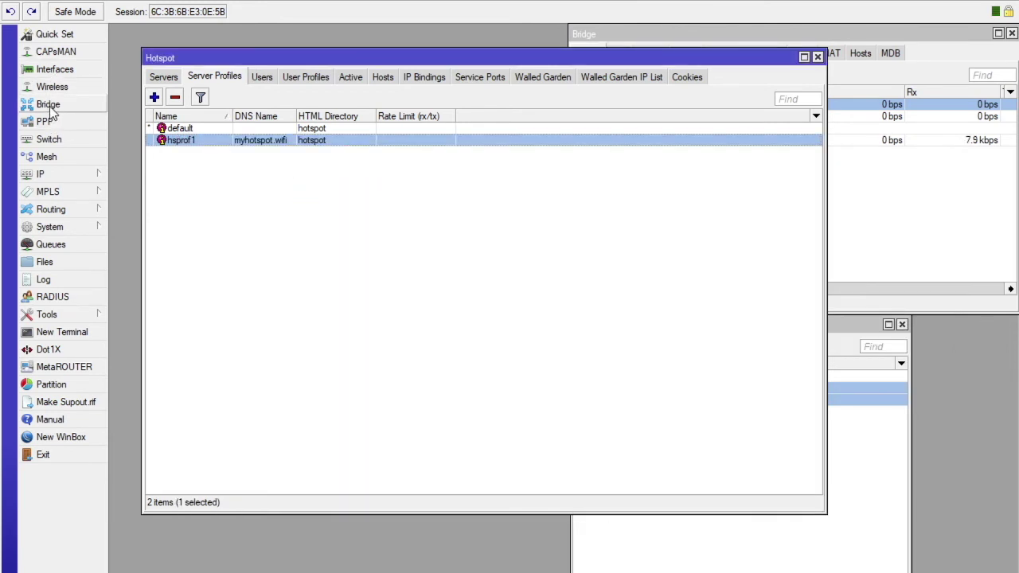
Examine the bridge port list and the bridge assignment of the ether5 port, and return to the list of bridges.
left_click(48, 107)
left_click_drag(709, 35, 472, 136)
left_click_drag(367, 132, 242, 57)
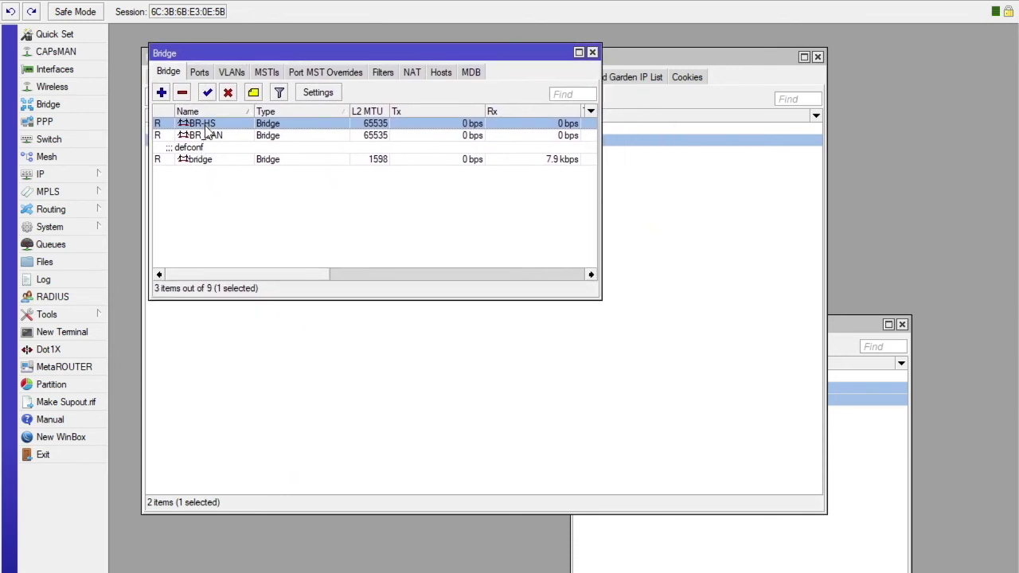
left_click(199, 72)
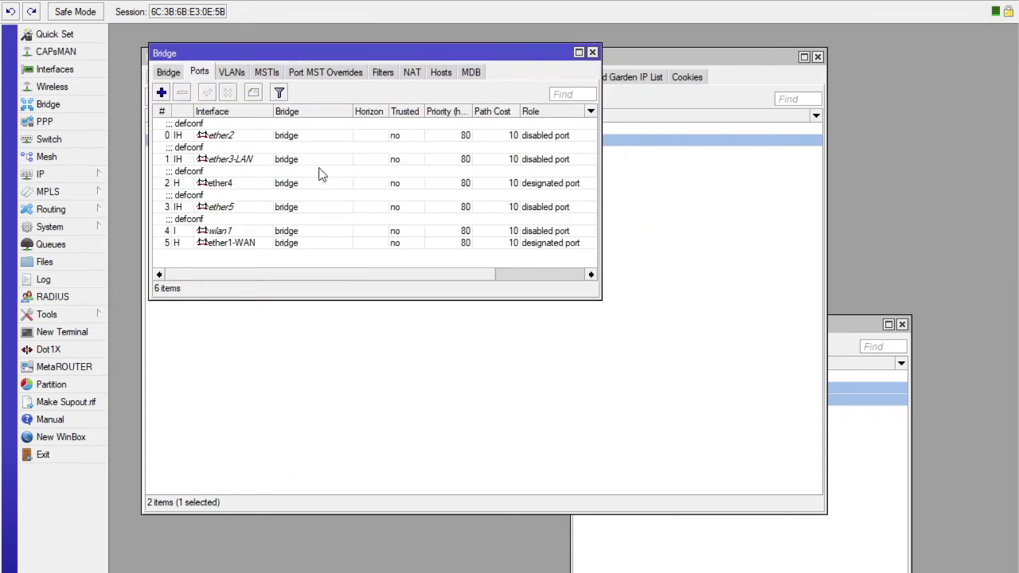
left_click_drag(600, 299, 738, 381)
left_click(207, 209)
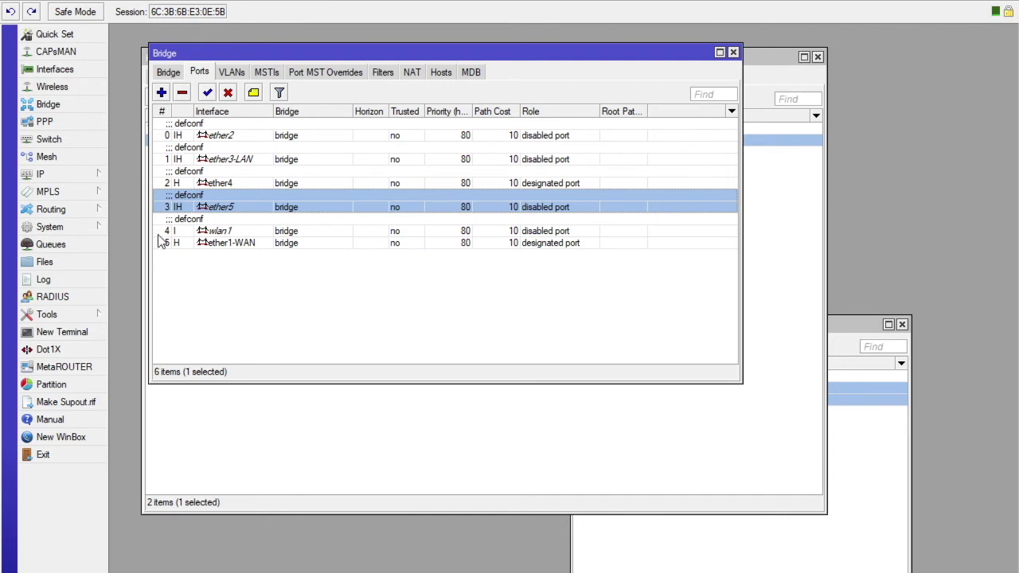
double_click(180, 205)
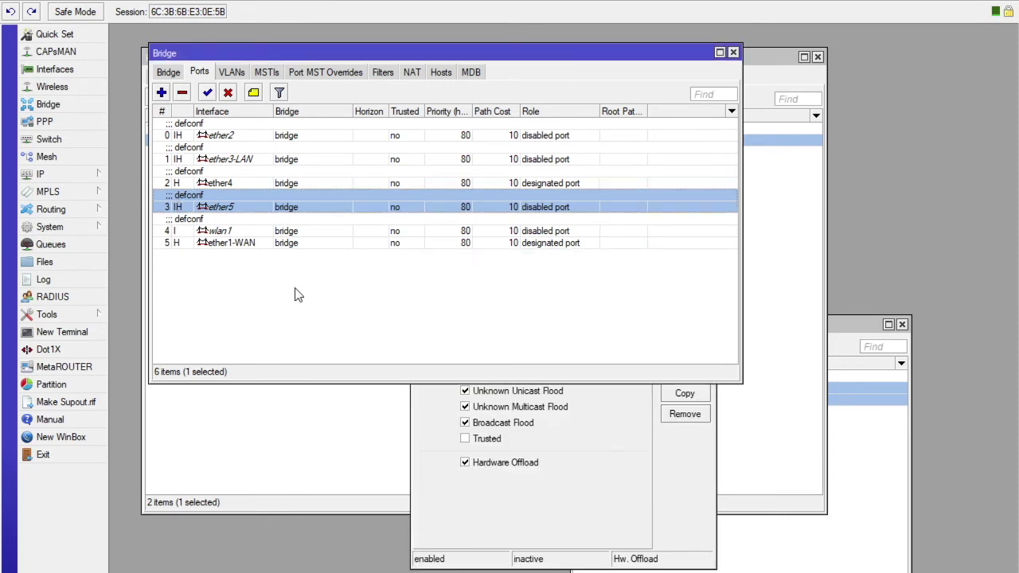
left_click(501, 307)
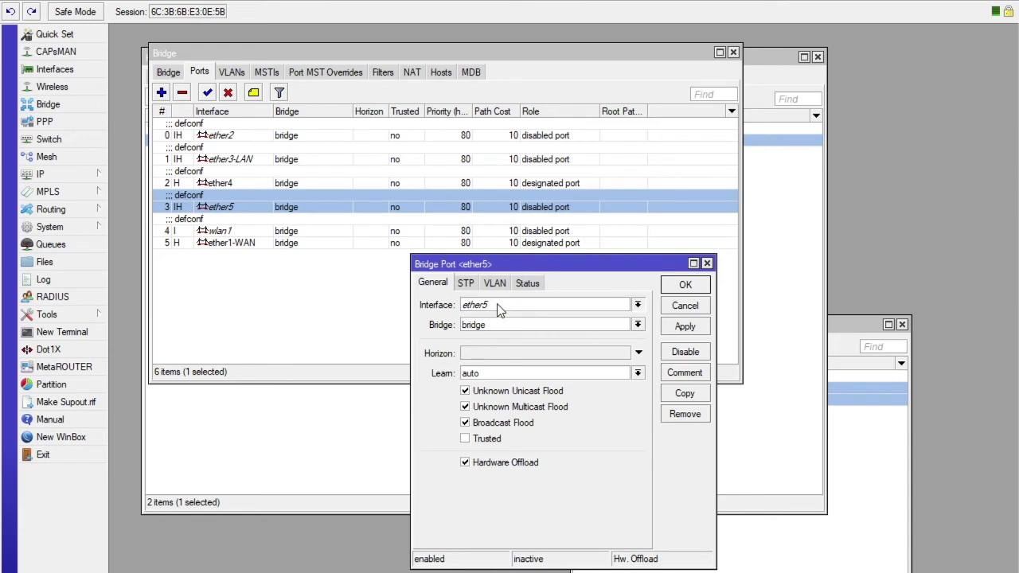
left_click(683, 284)
left_click(168, 71)
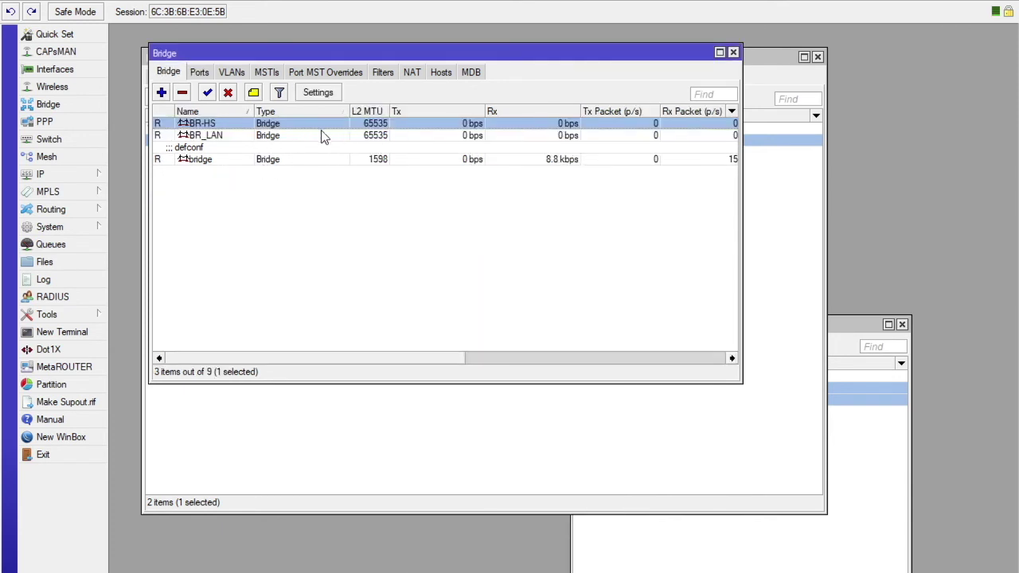
Rename the ether5 interface as ether5-HOTSPOT in the interface list.
left_click(56, 71)
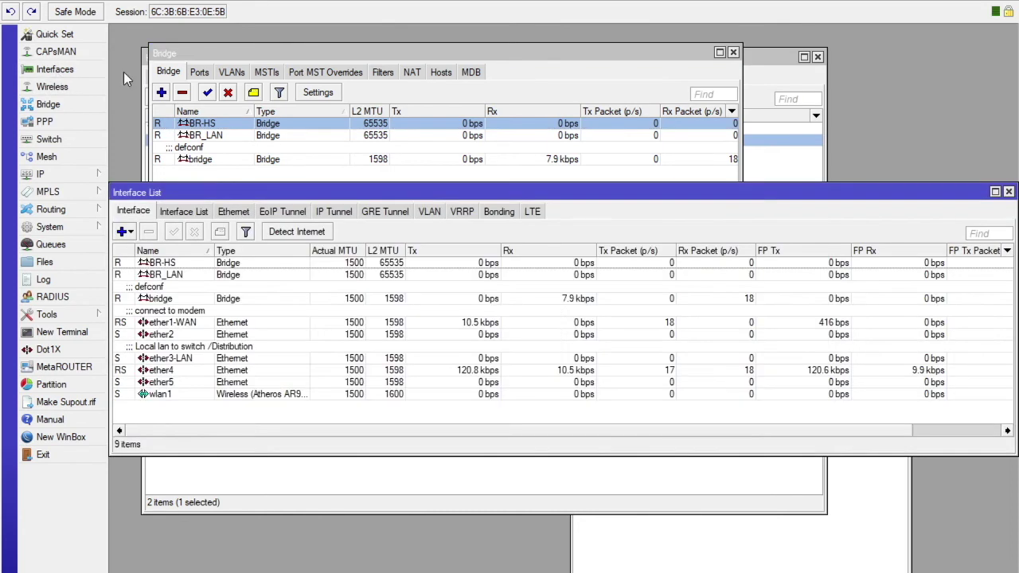
double_click(162, 383)
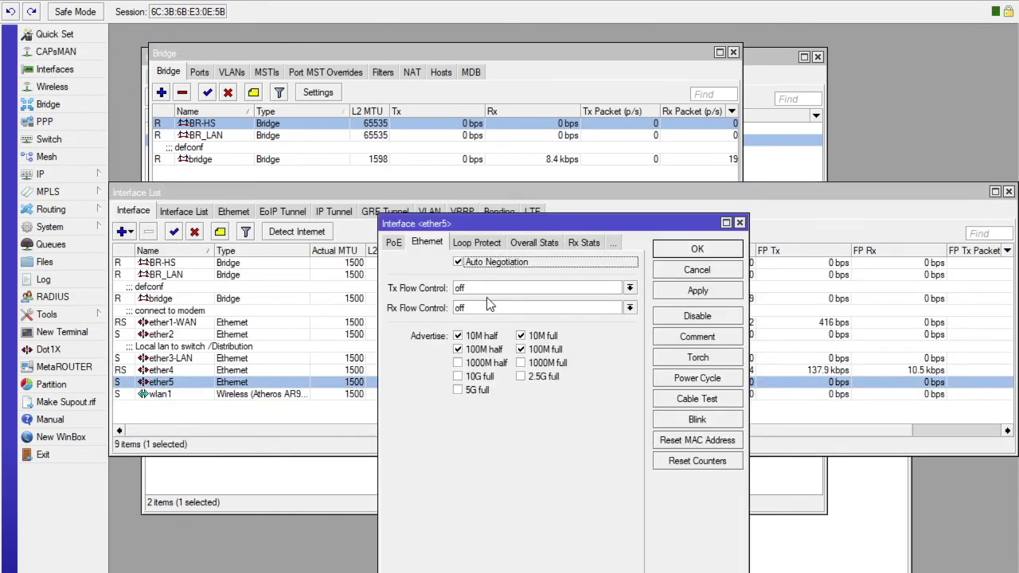
left_click(394, 240)
left_click(399, 240)
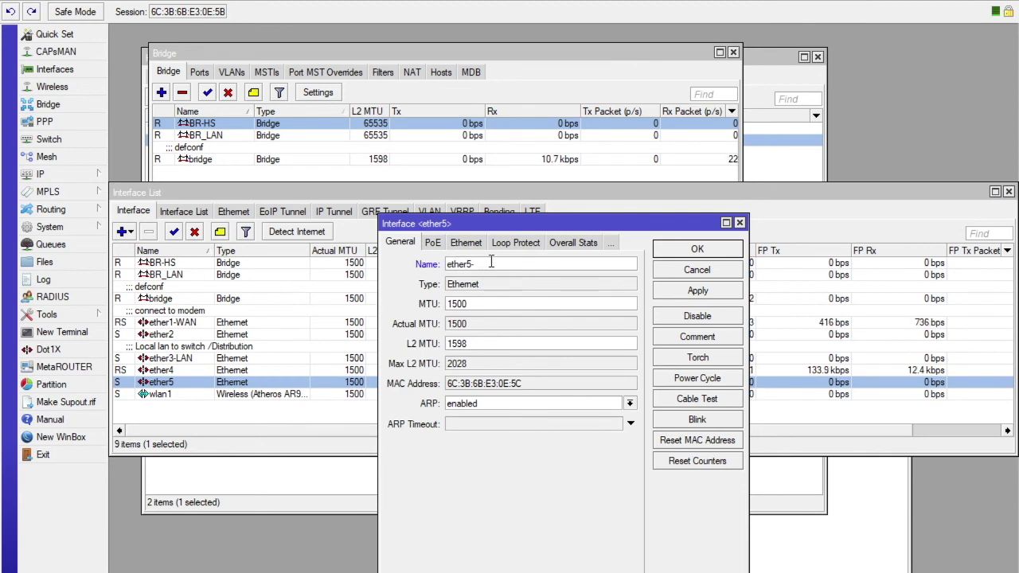
type("HOTSPOT")
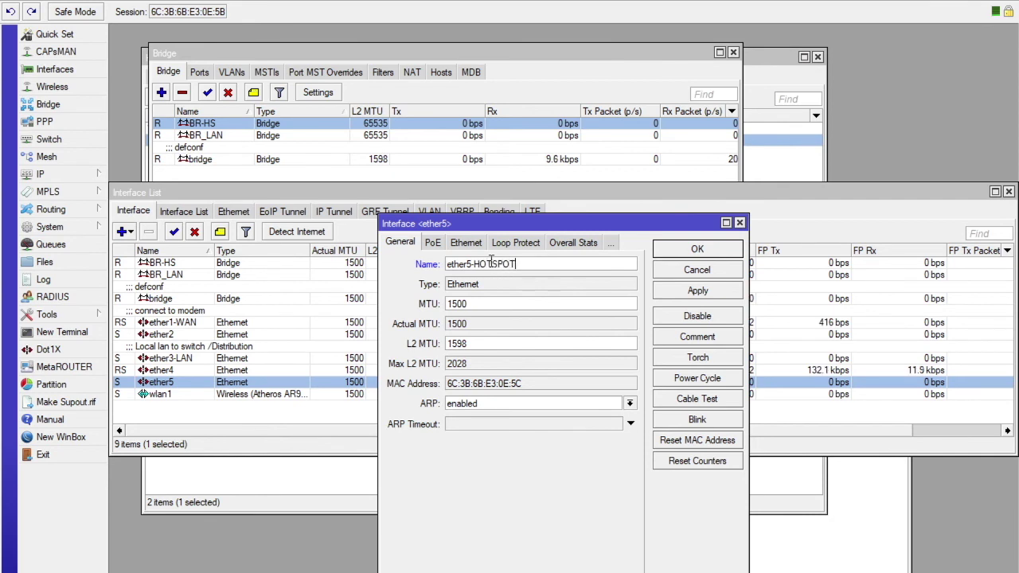
left_click(705, 250)
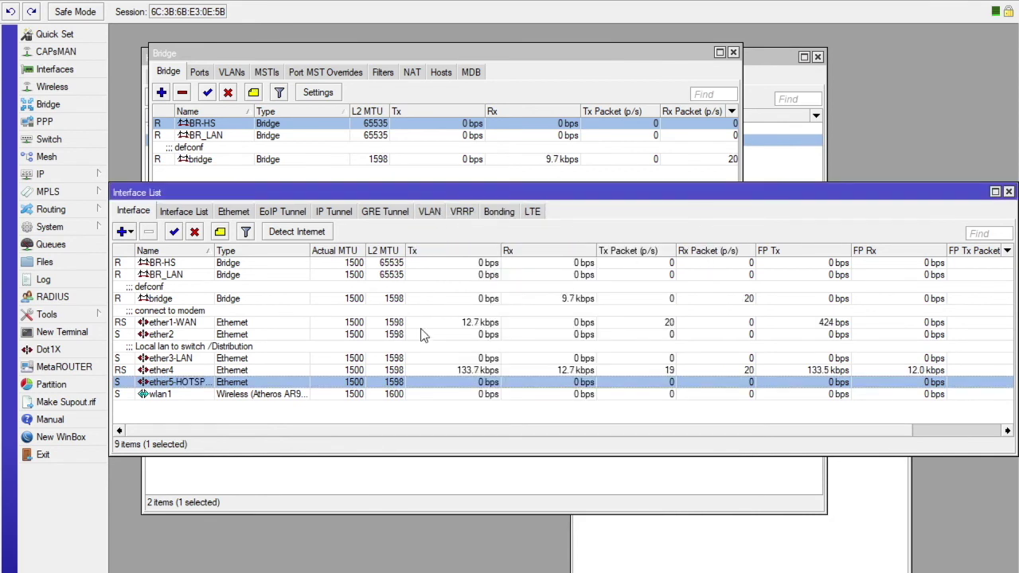
Select another bridge for the wlan1 bridge port and save the port.
double_click(204, 394)
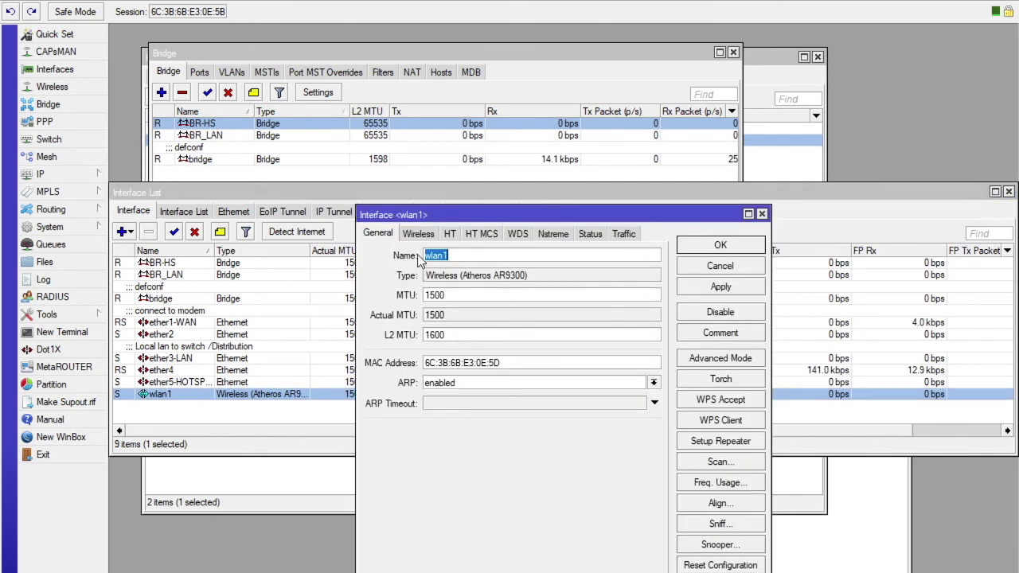
left_click(307, 55)
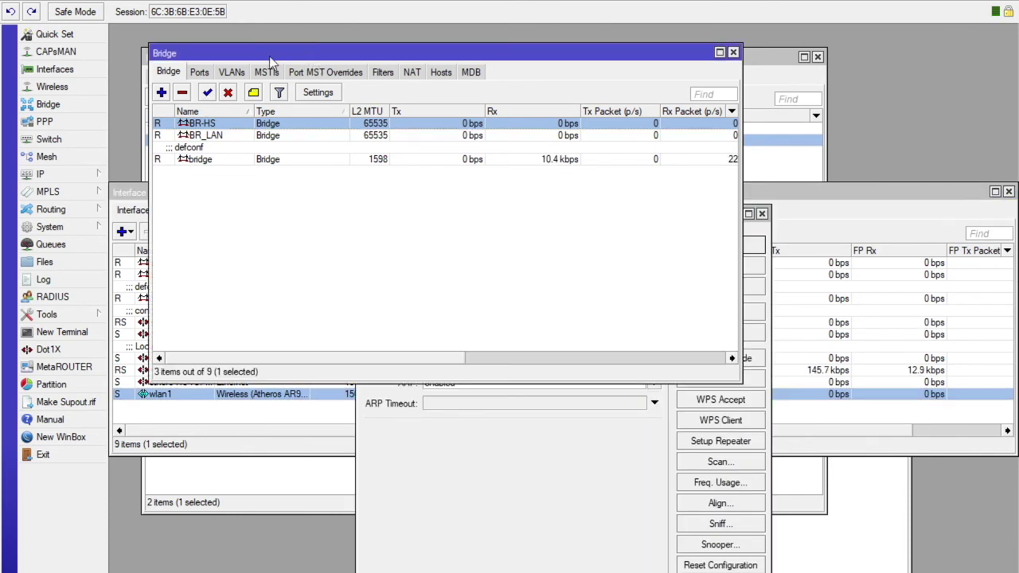
left_click(200, 73)
left_click(235, 245)
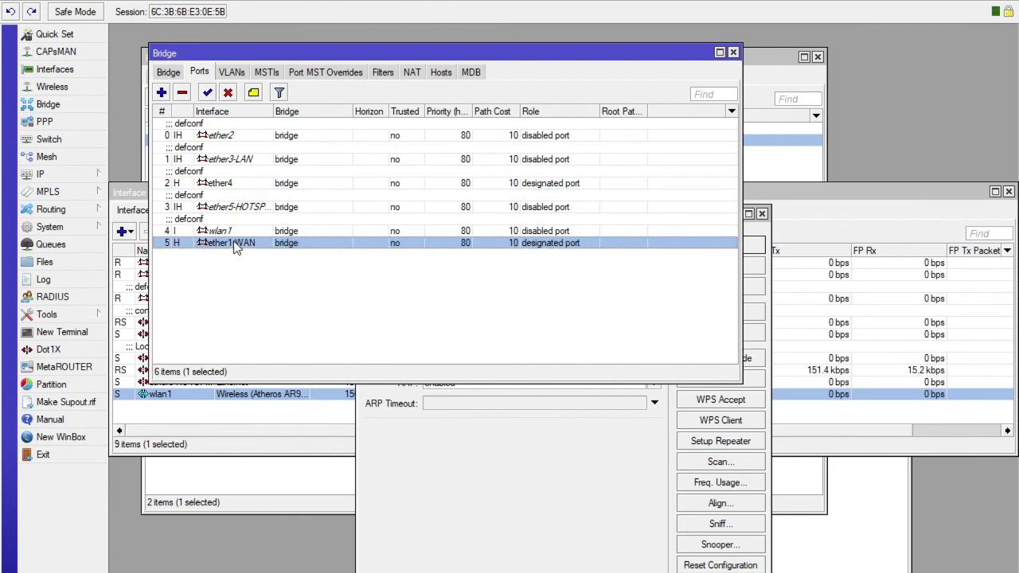
left_click(230, 232)
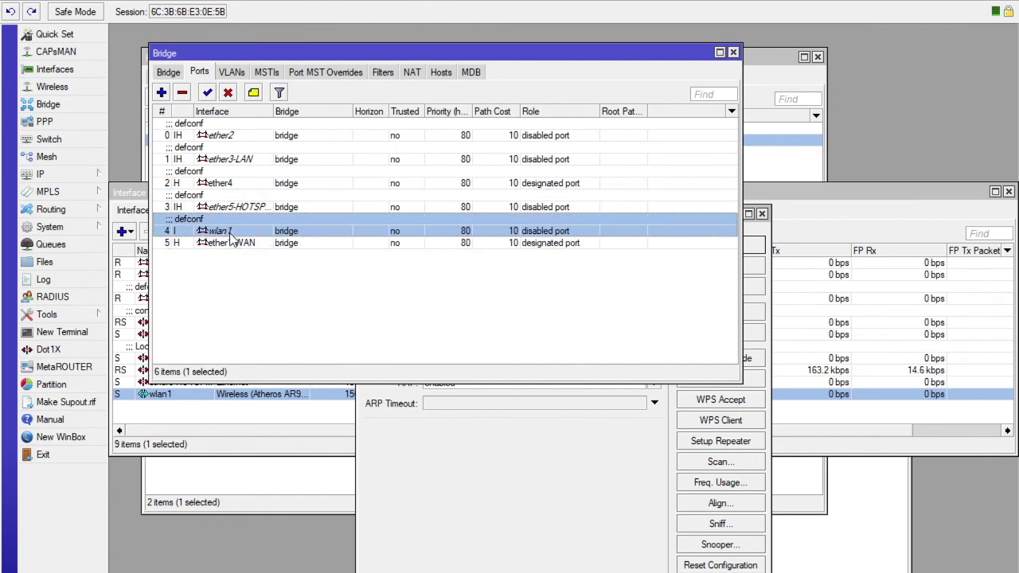
double_click(230, 232)
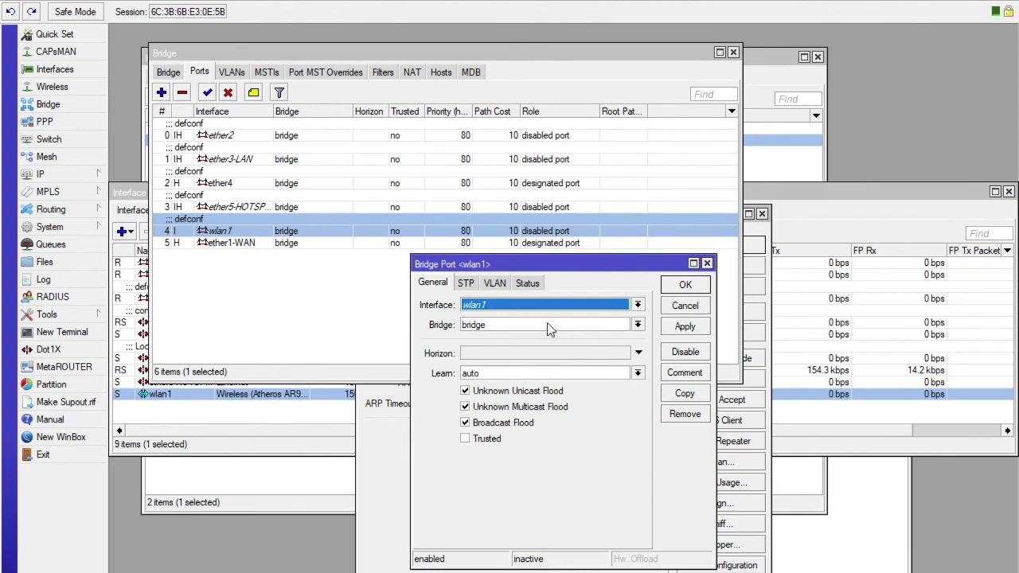
left_click(635, 326)
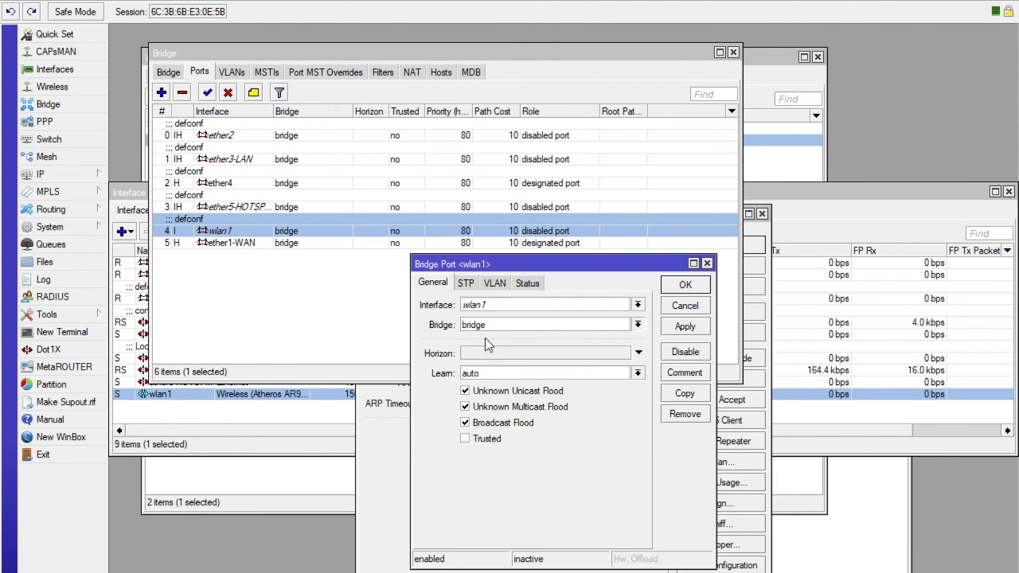
key("Down")
left_click(686, 284)
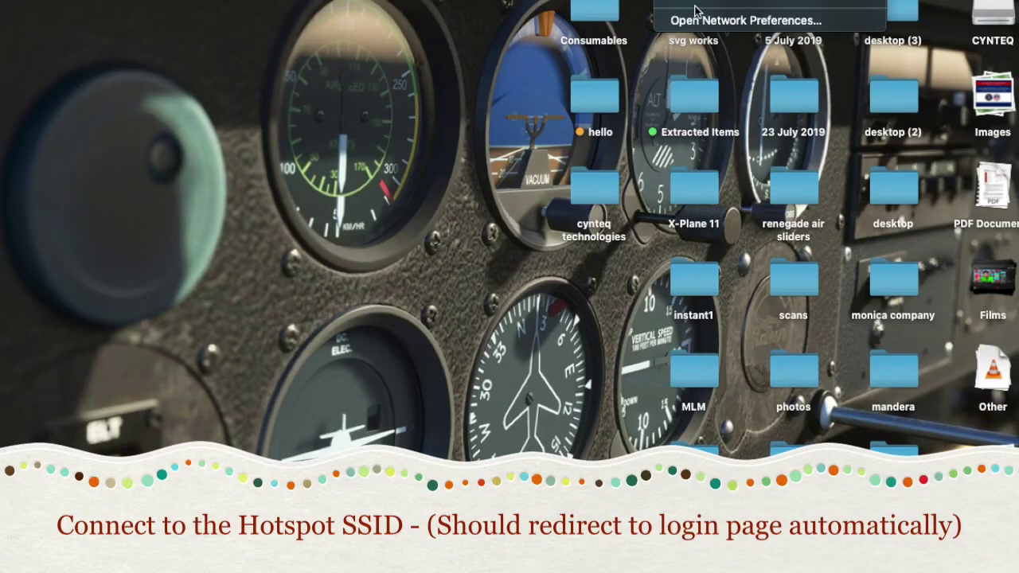
Switch to the Mac desktop and connect to the hotspot's wireless network.
left_click(697, 11)
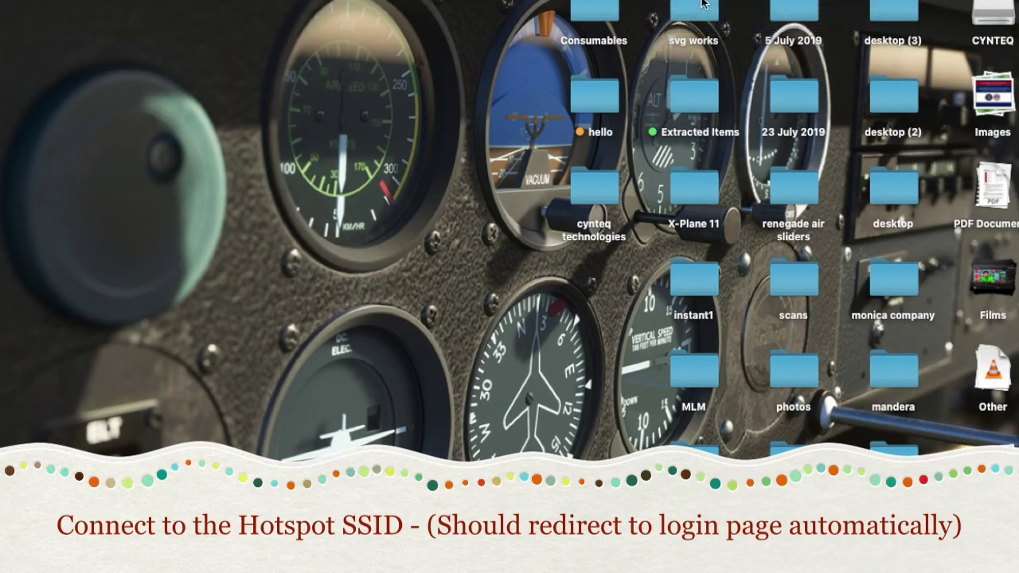